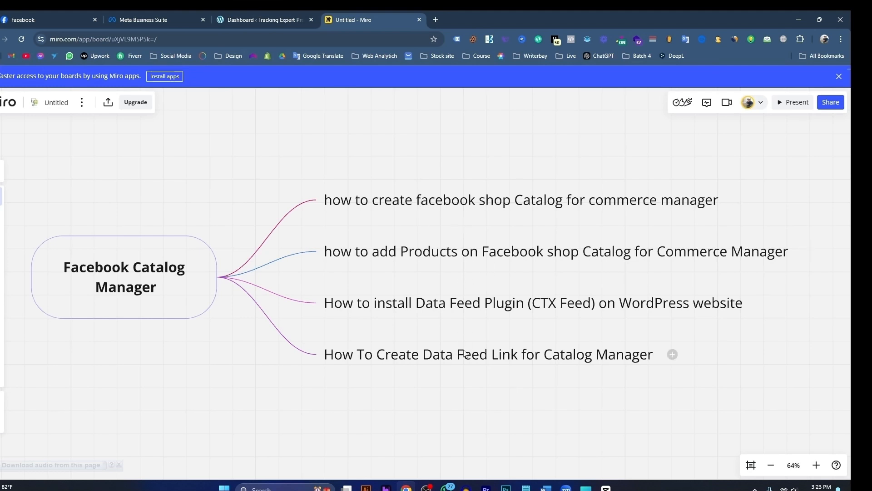
Step: Switch from the Miro mind map to Meta Business Suite and open Commerce Manager from the list of all tools
left_click(435, 210)
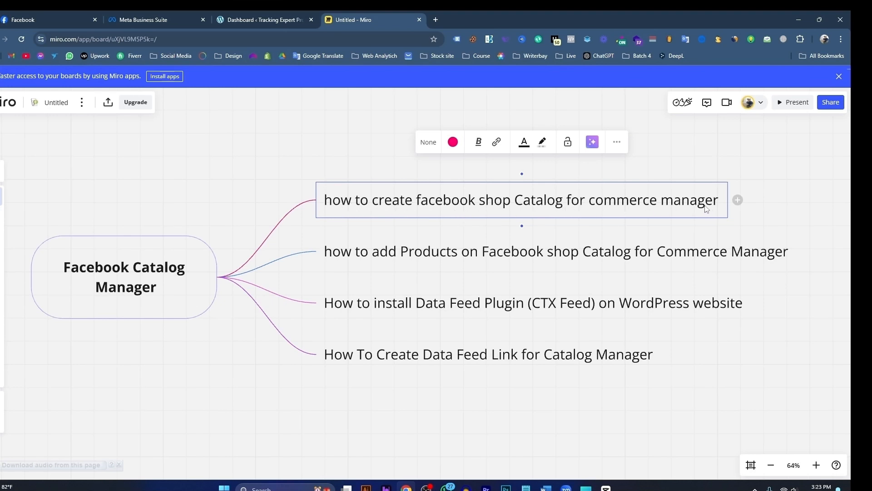
left_click(154, 21)
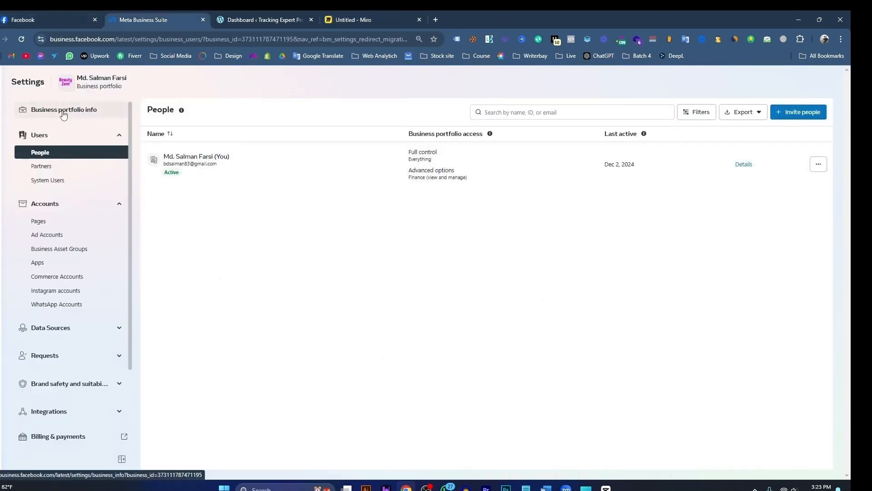
mouse_move(9, 228)
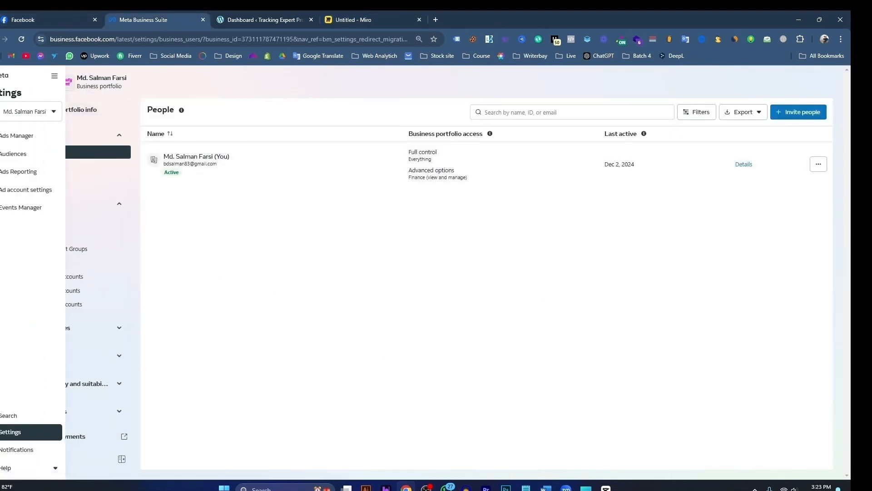
left_click(53, 79)
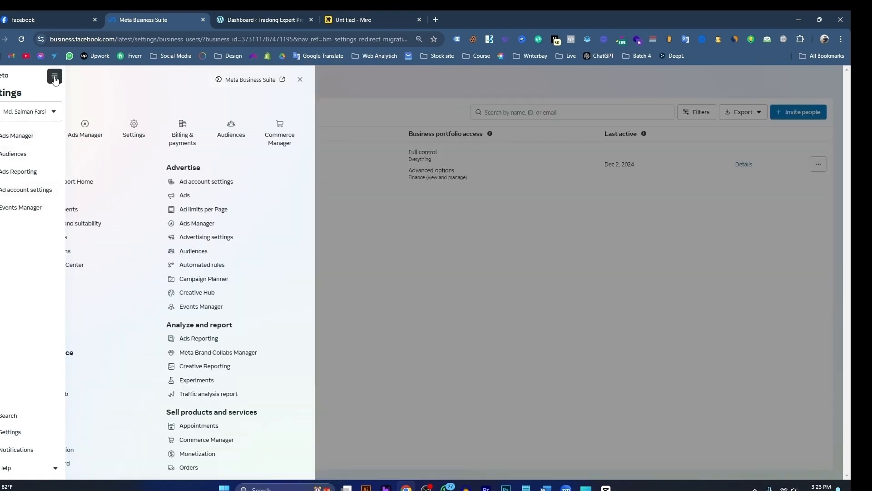
left_click(279, 137)
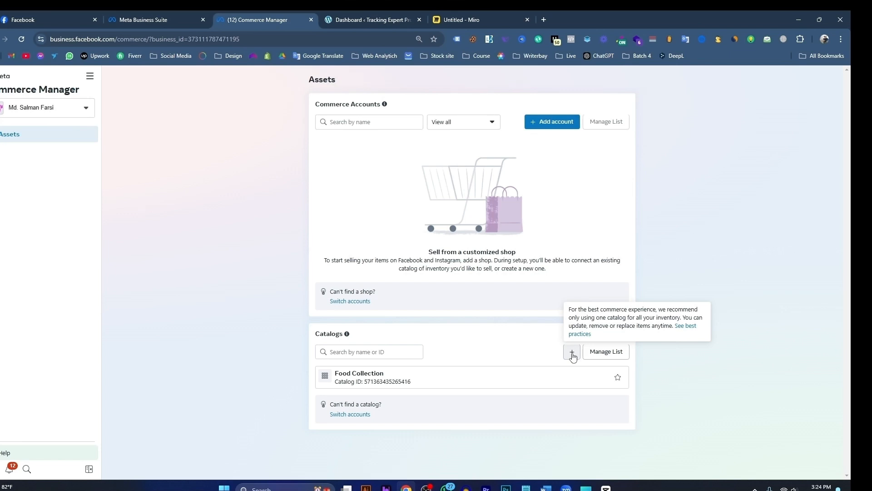
Step: Start adding a commerce account without a partner platform, keep Bangladesh as the country, and choose to create a catalog instead
left_click(554, 126)
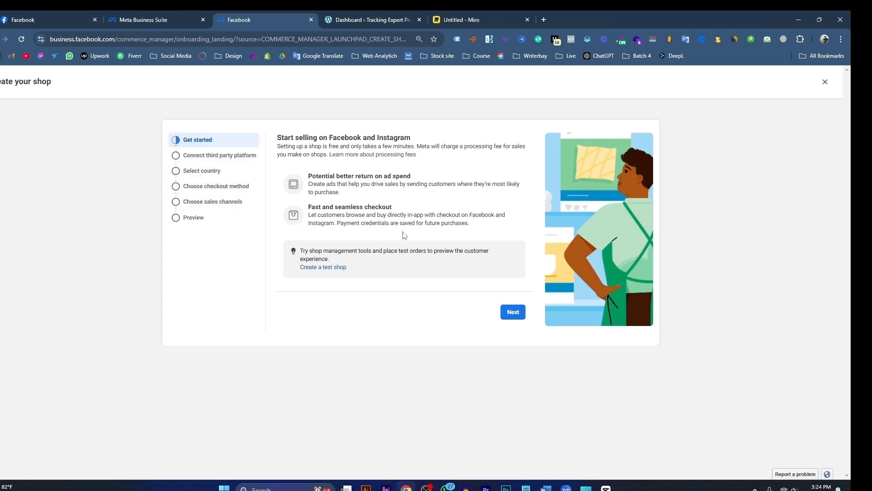
left_click(514, 314)
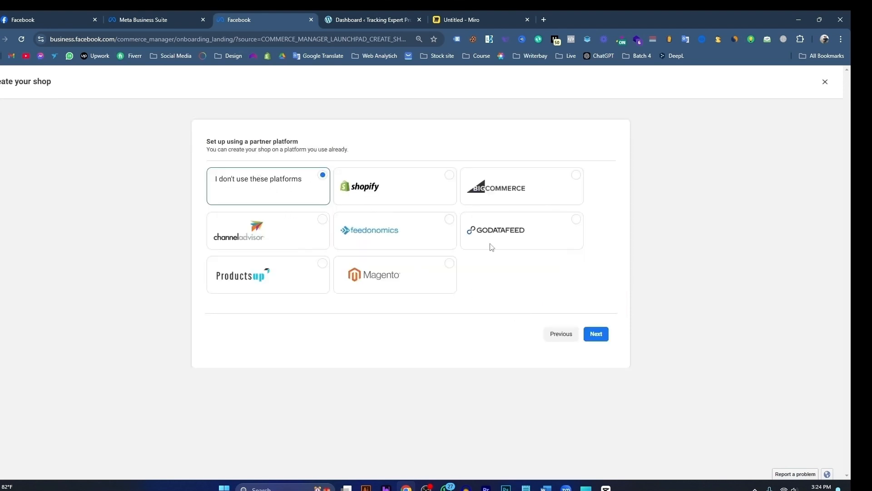
left_click(600, 335)
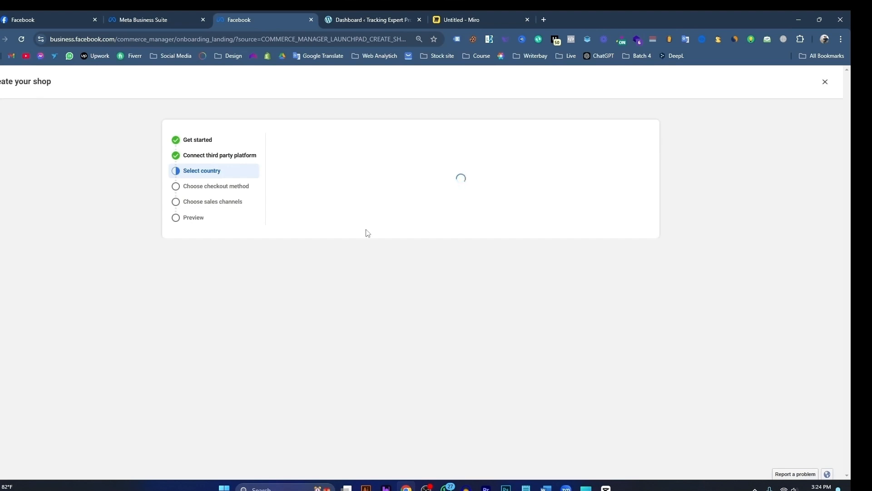
left_click(348, 176)
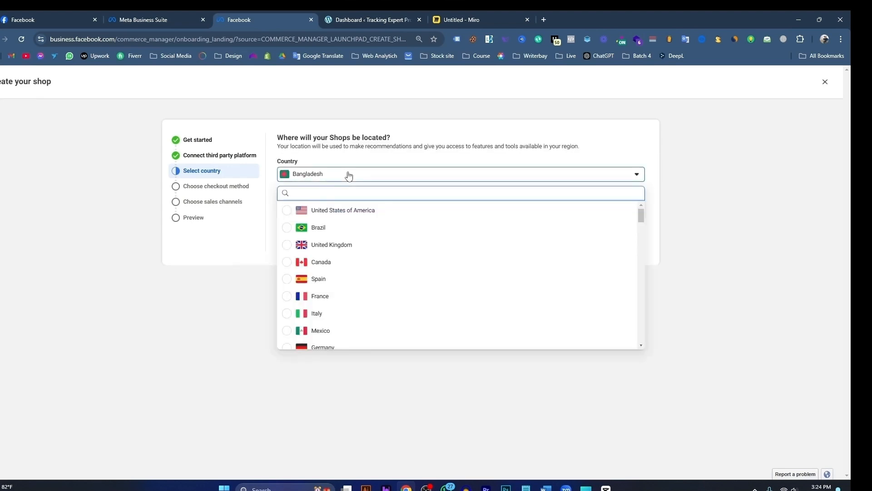
left_click(348, 176)
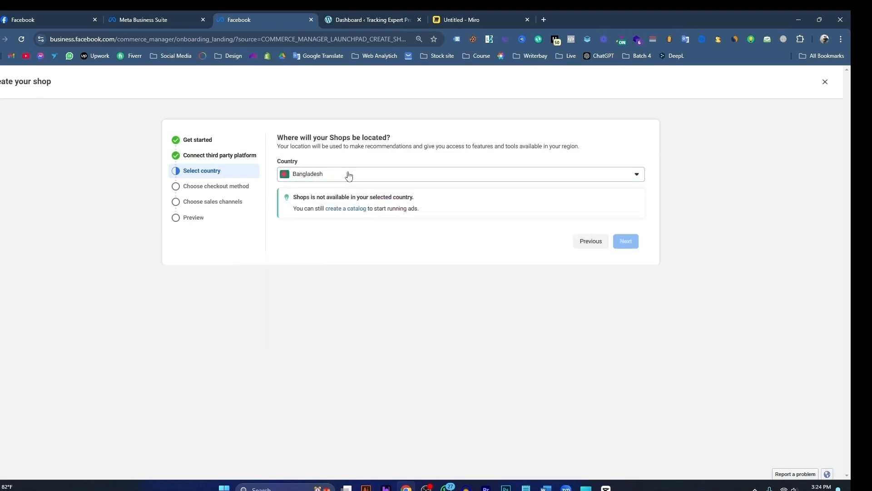
left_click(339, 212)
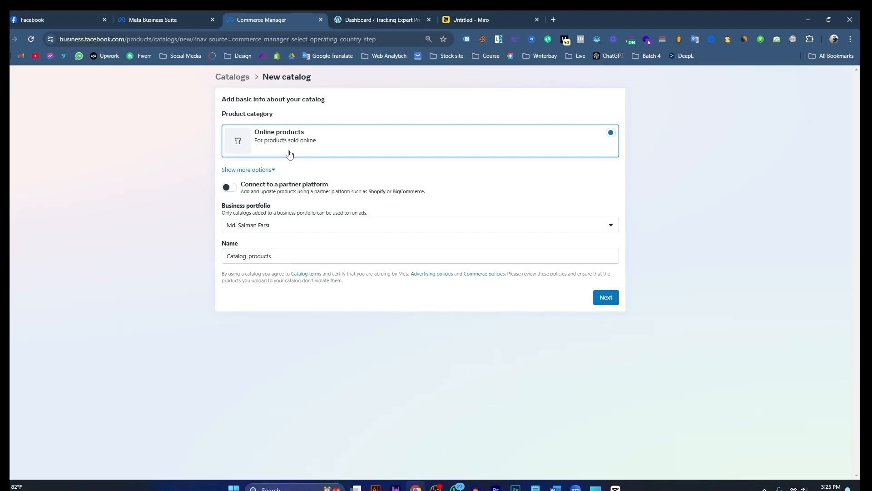
Step: Open a second new-catalog form through Business Suite and Commerce Manager's Catalogs section, and close that duplicate form
left_click(171, 19)
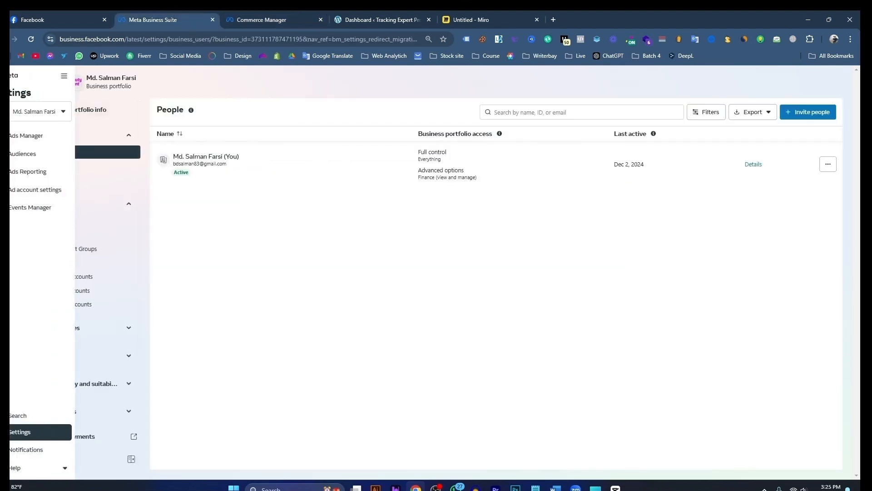
left_click(64, 76)
left_click(289, 133)
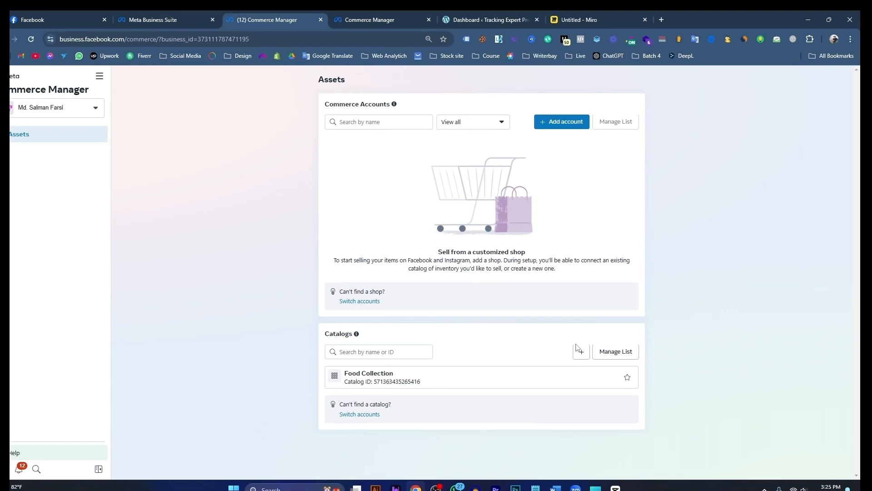
left_click(582, 353)
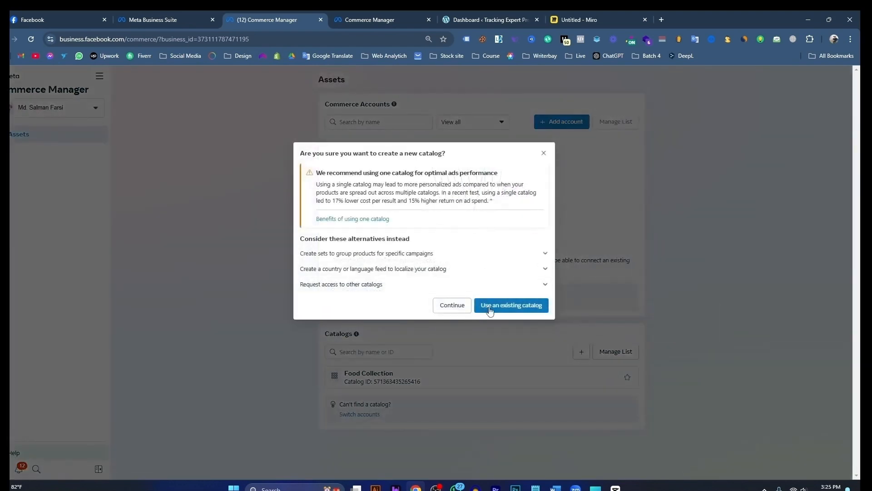
left_click(448, 309)
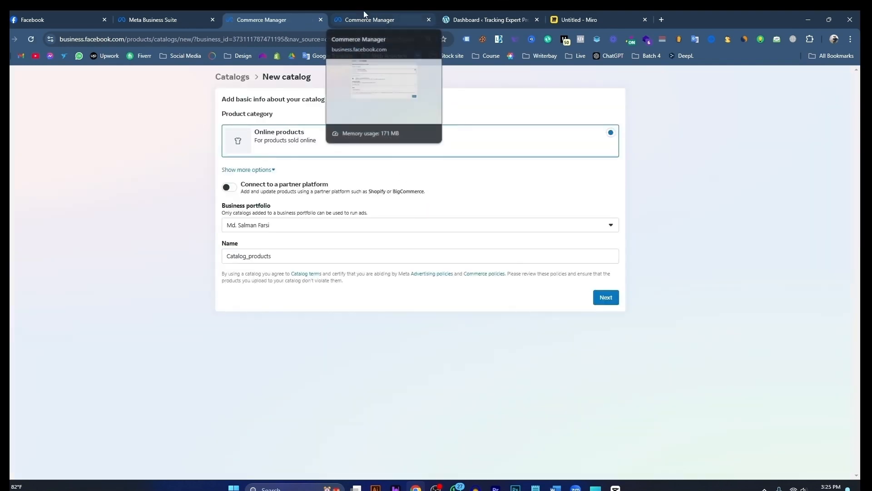
left_click(277, 22)
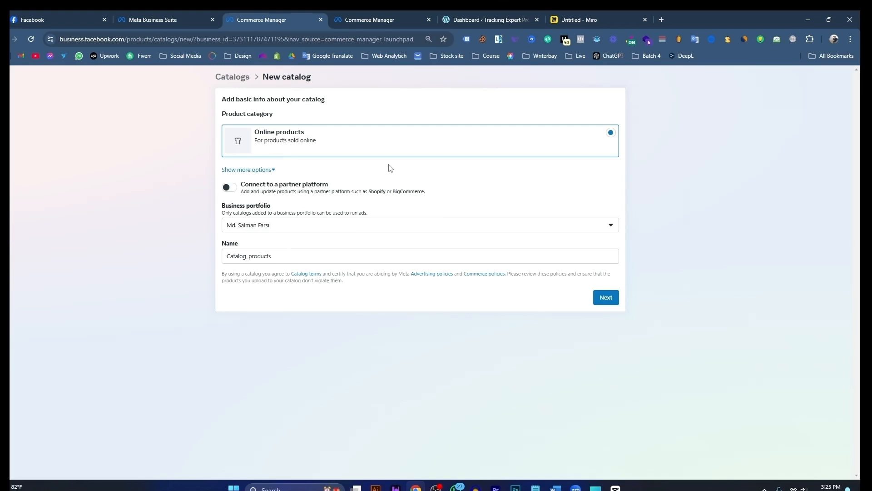
left_click(376, 19)
left_click(321, 20)
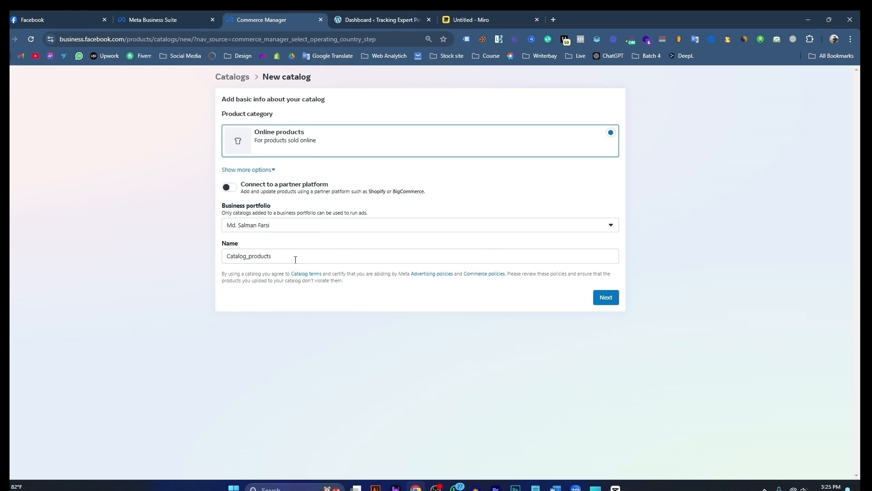
Step: Look over the WordPress site's dashboard, and submit the new catalog's basic info with the name Food Catalog
left_click_drag(296, 256, 216, 257)
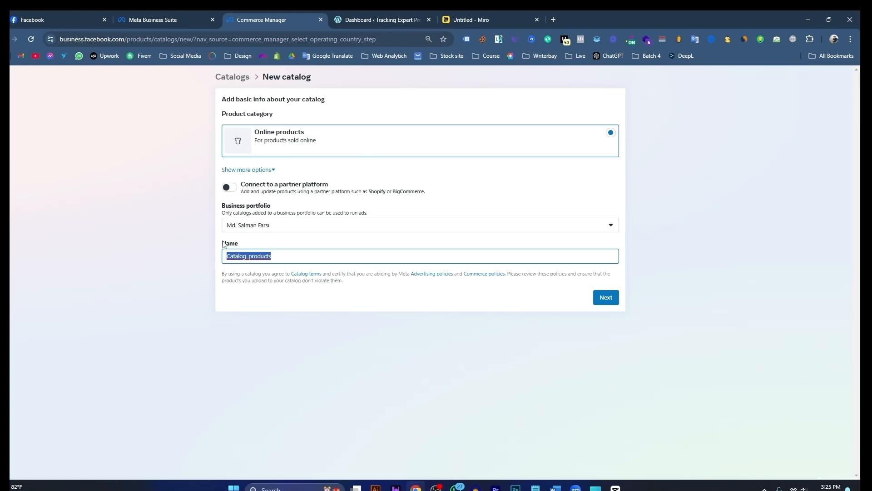
left_click(405, 20)
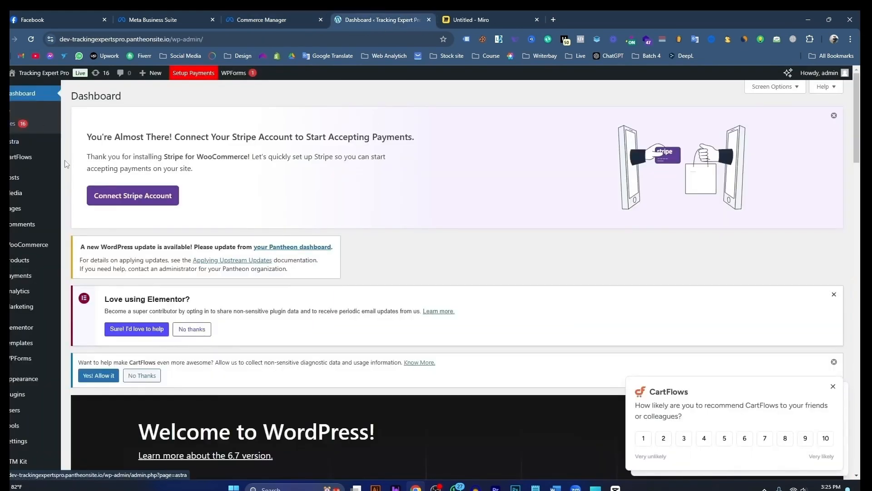
scroll(215, 232, "down", 1)
scroll(309, 265, "up", 1)
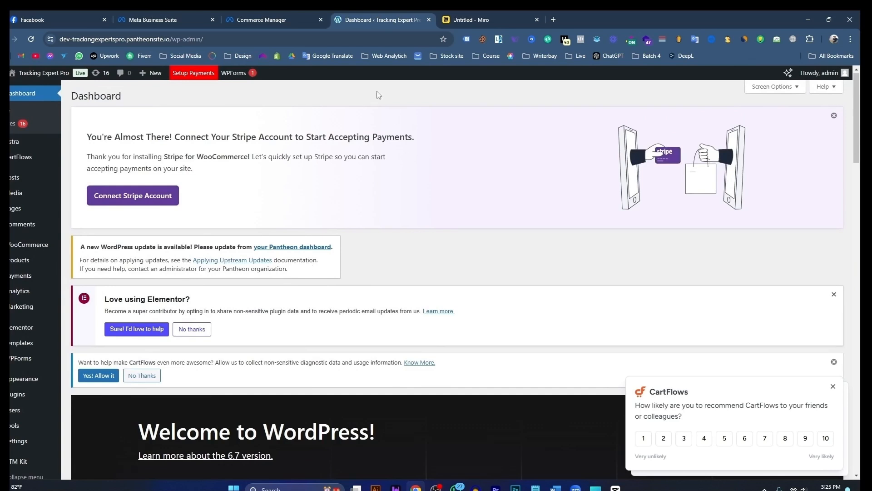
left_click(254, 20)
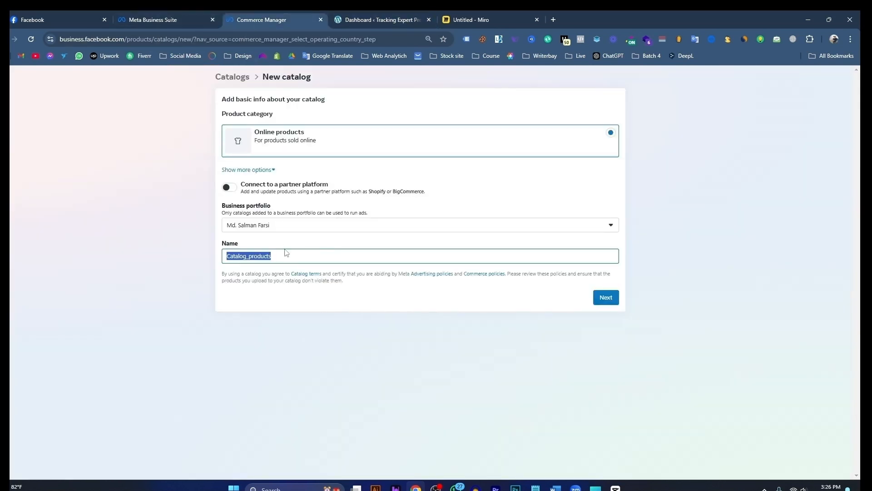
type("Food or")
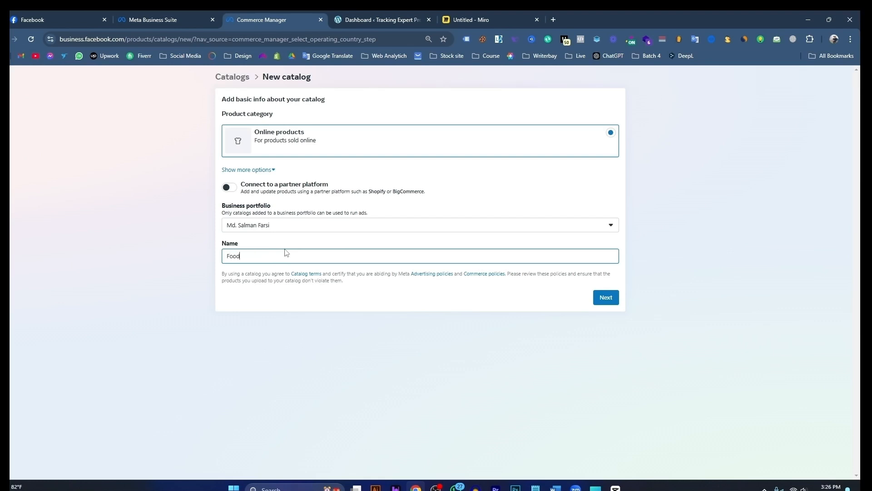
key("BackSpace")
key("BackSpace")
key("BackSpace")
type("Calag")
type("alog")
left_click(607, 298)
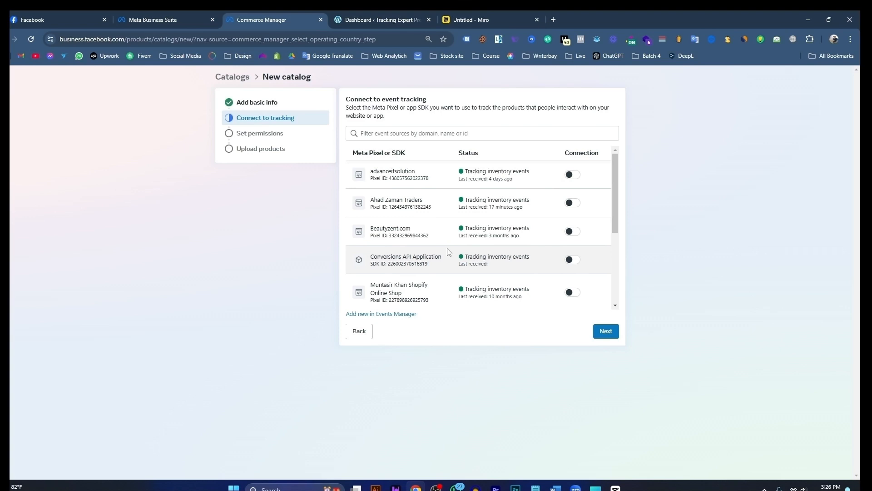
Step: Connect the Ahad Zaman Traders pixel for event tracking and accept the existing catalog permissions
scroll(455, 250, "down", 1)
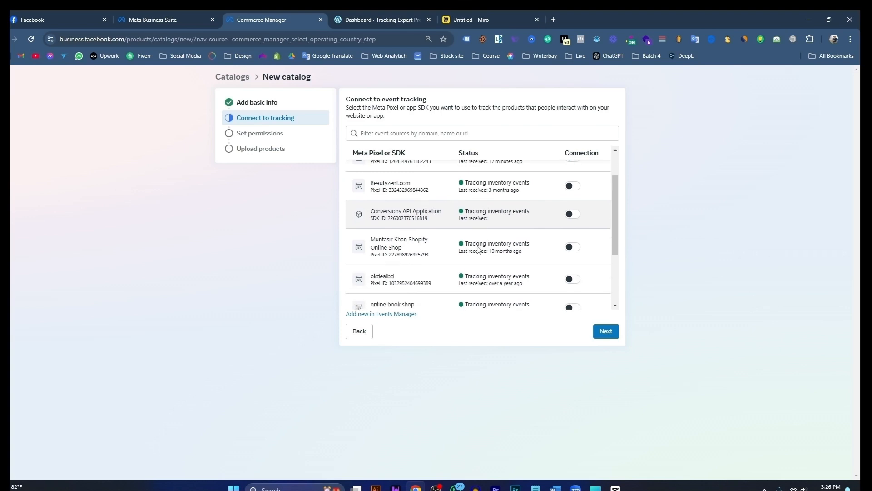
mouse_move(478, 248)
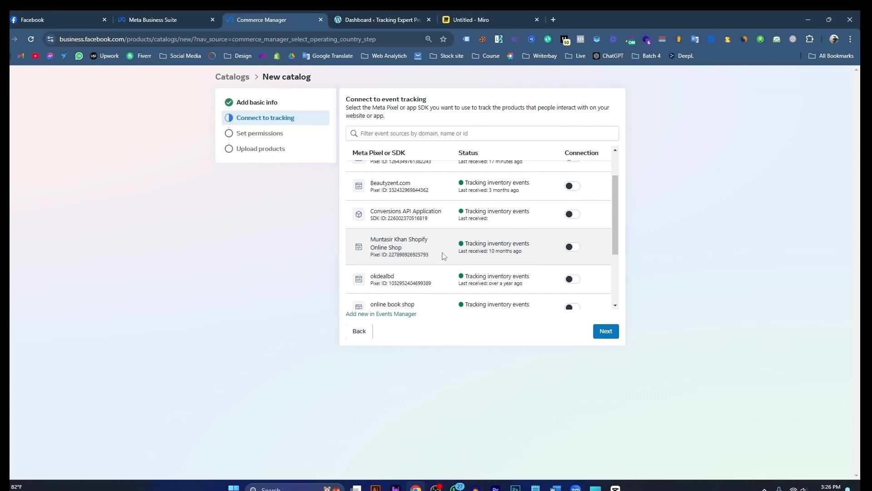
scroll(454, 253, "down", 4)
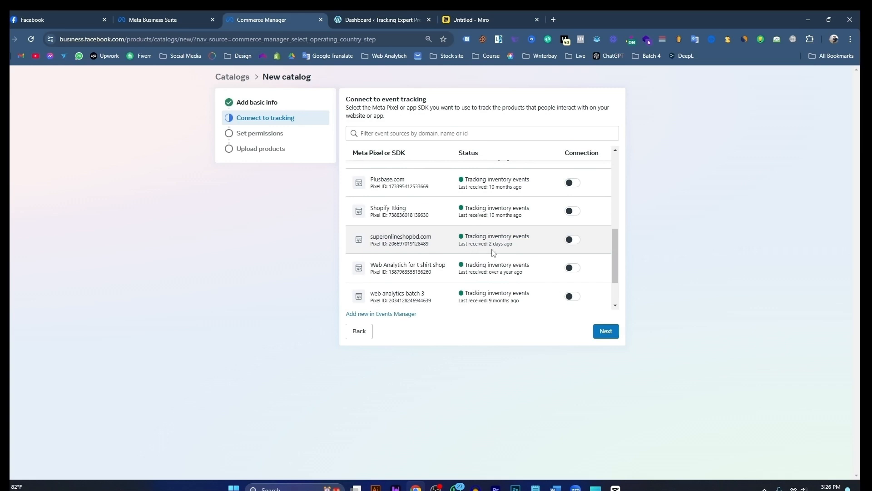
scroll(494, 253, "down", 2)
scroll(493, 260, "up", 5)
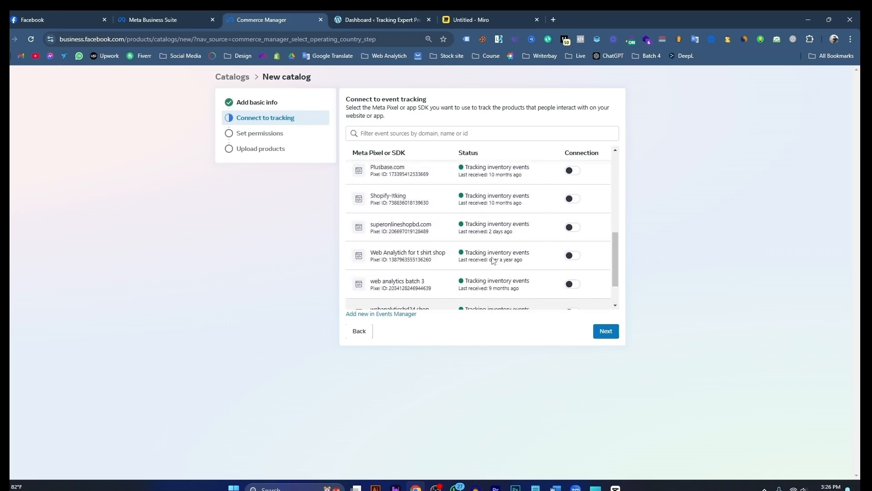
scroll(492, 257, "up", 2)
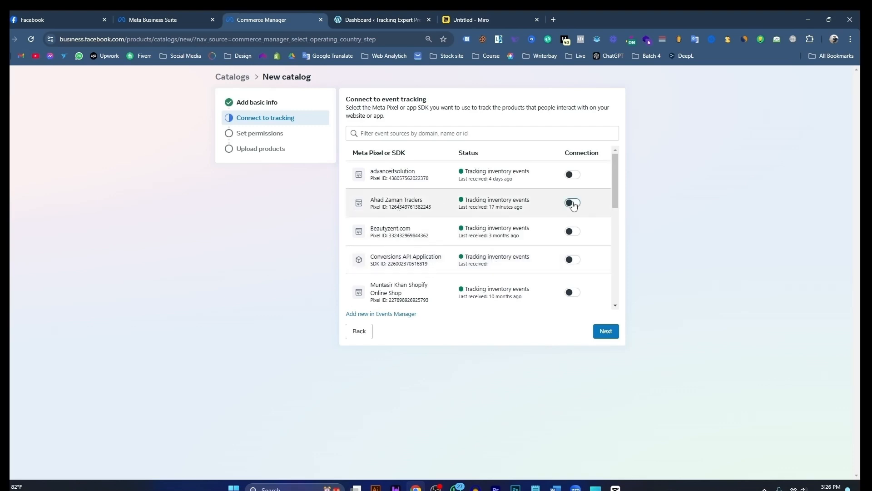
left_click(572, 202)
left_click(605, 332)
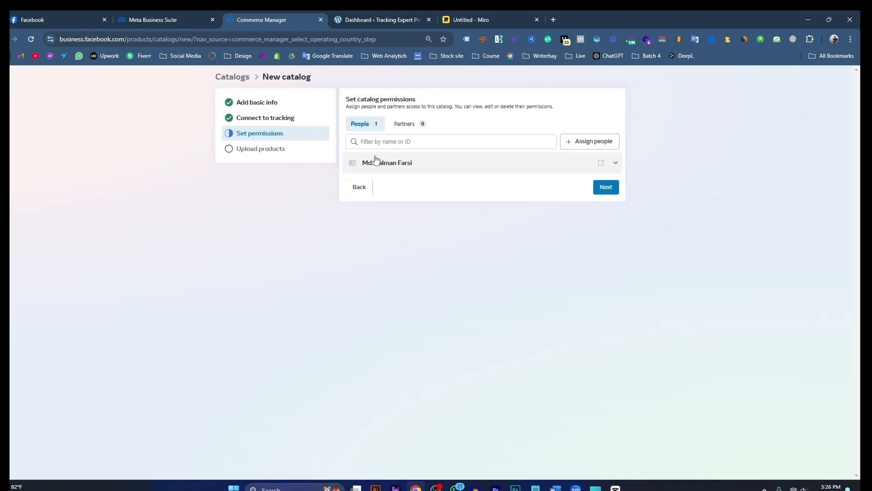
left_click(607, 189)
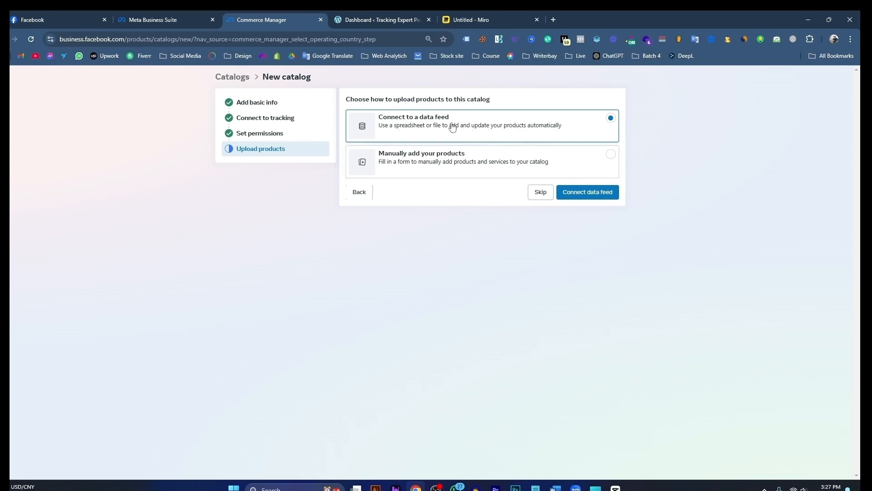
left_click(585, 199)
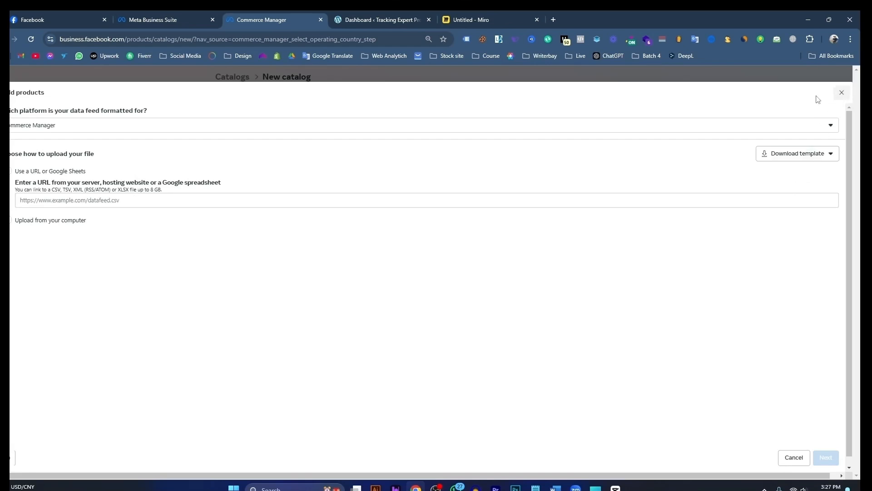
left_click(239, 202)
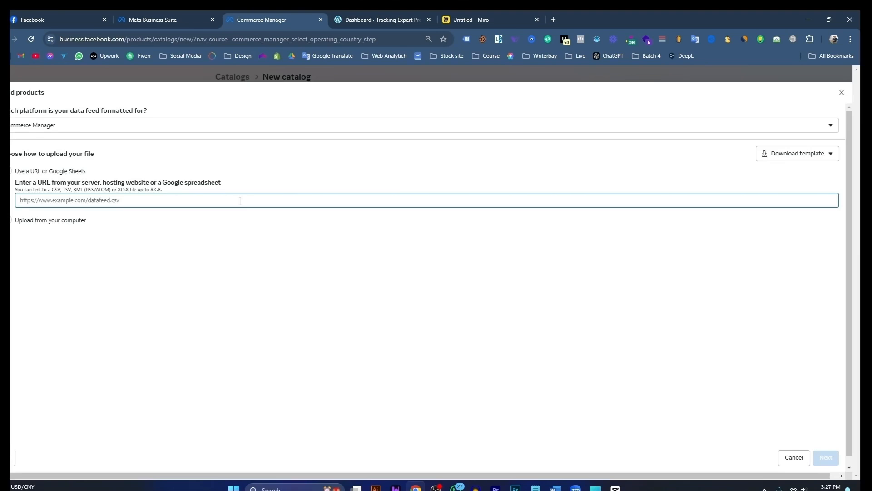
left_click(842, 92)
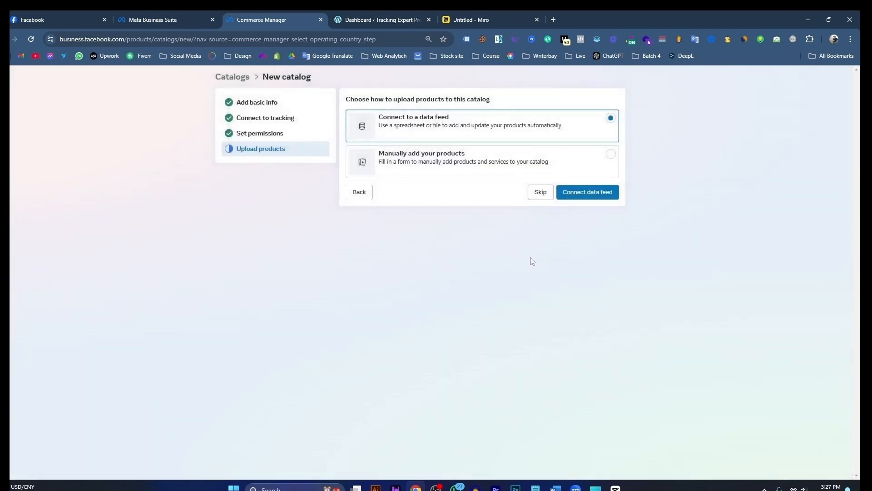
Step: Skip the product upload to finish creating the catalog
left_click(541, 193)
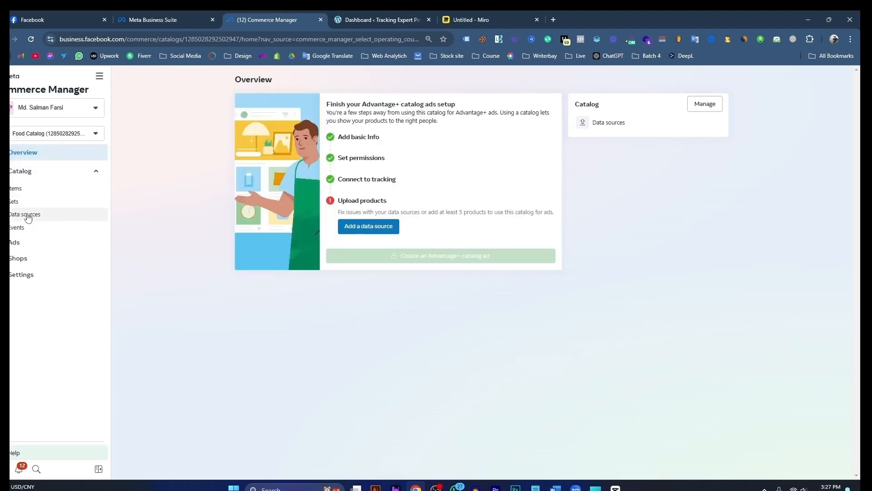
left_click(20, 190)
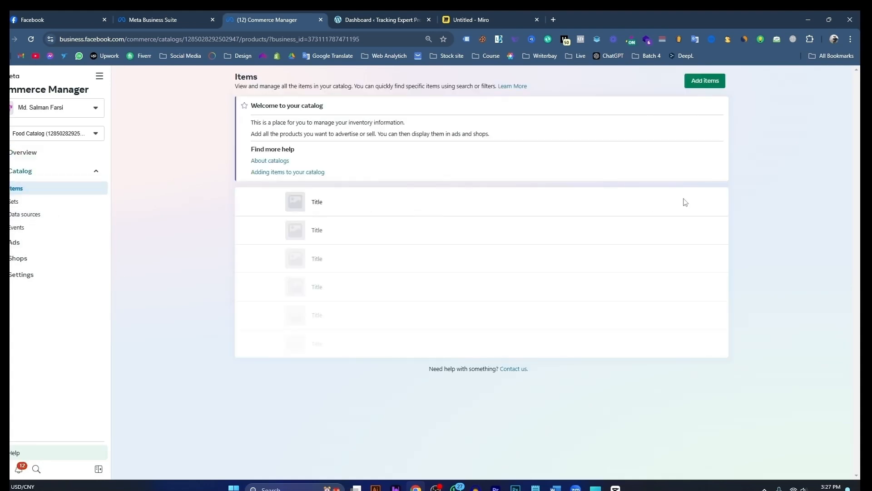
left_click(32, 216)
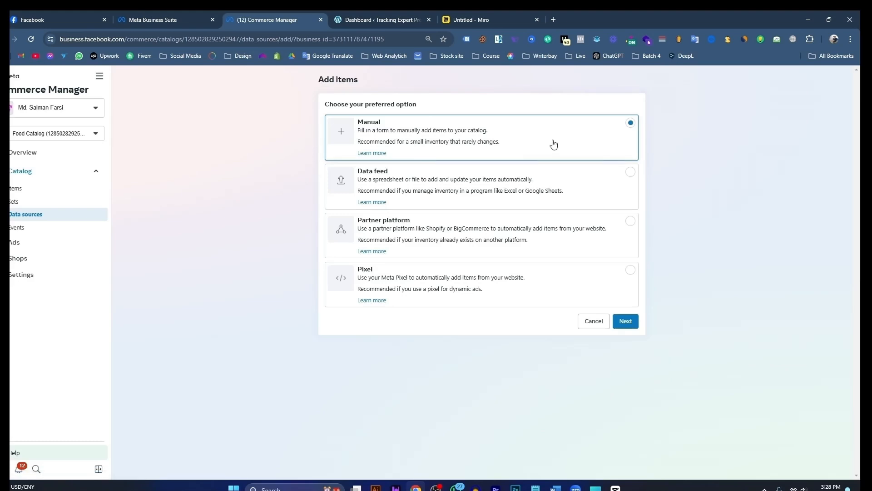
left_click(626, 321)
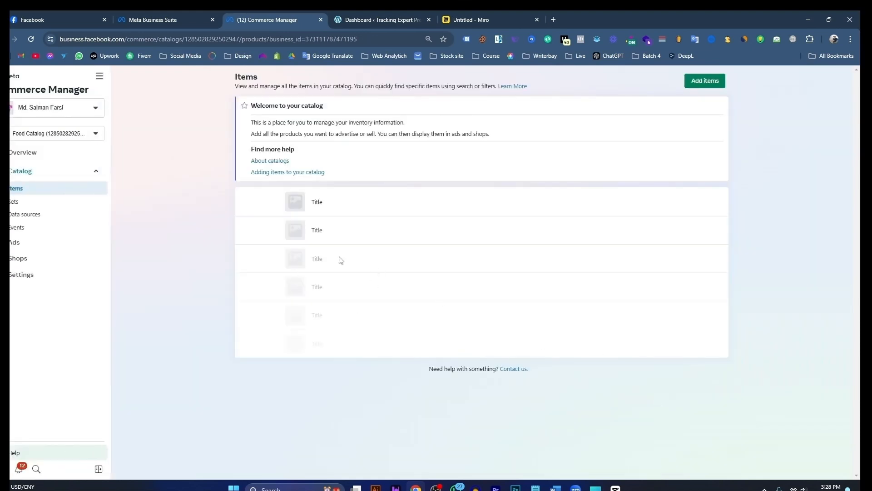
Step: Start adding items to the Food Catalog through its data sources using the Data feed option, reaching the data feed upload form
left_click(26, 215)
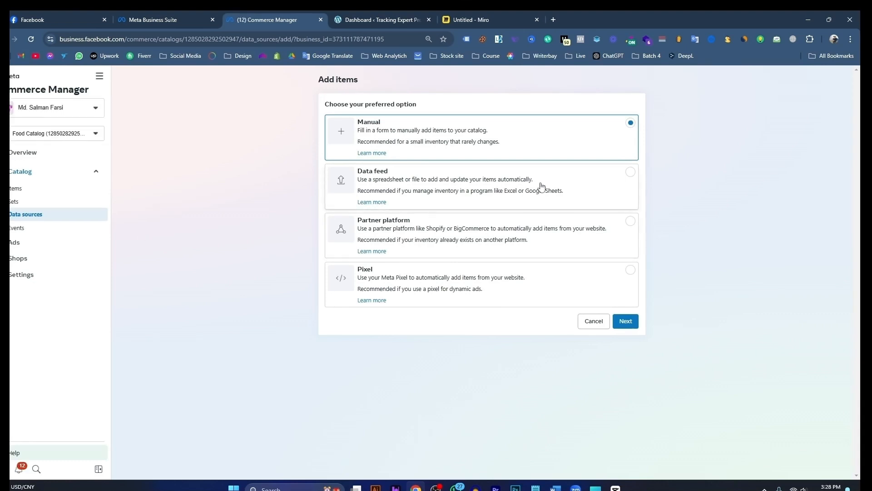
left_click(630, 173)
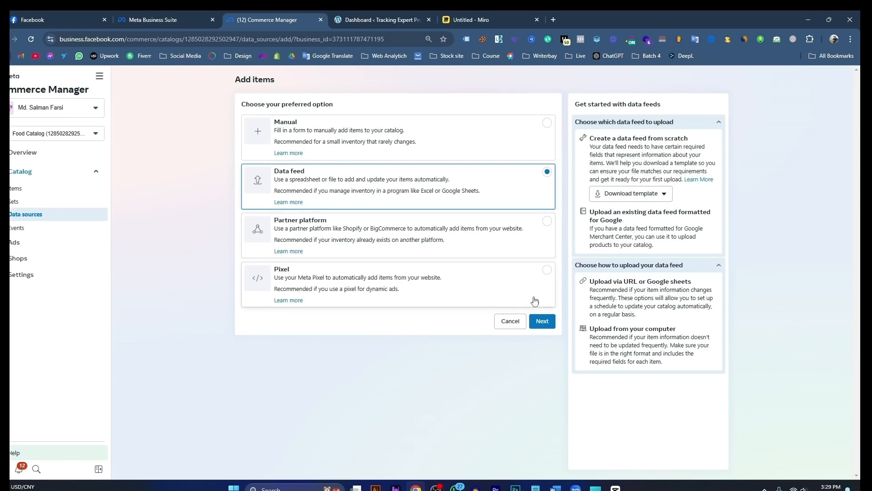
left_click(546, 319)
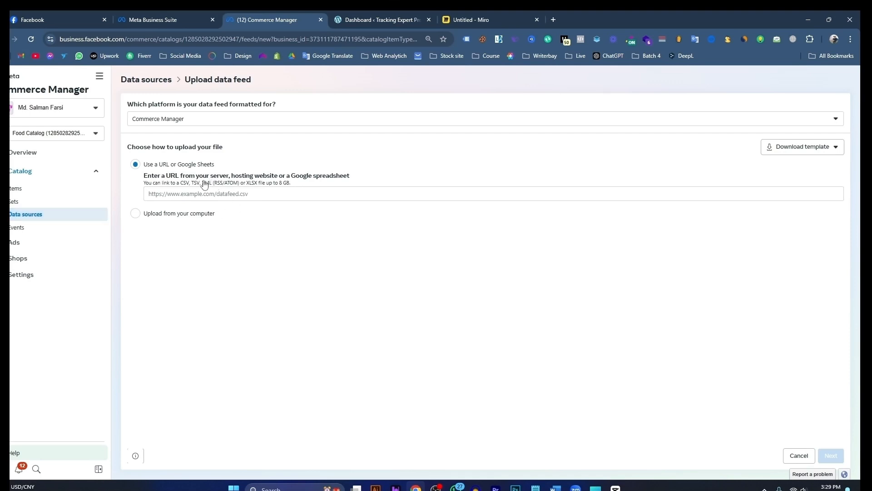
Step: Review the Miro board's topics on creating a catalog and adding products, and check the data feed upload form against them
left_click(484, 22)
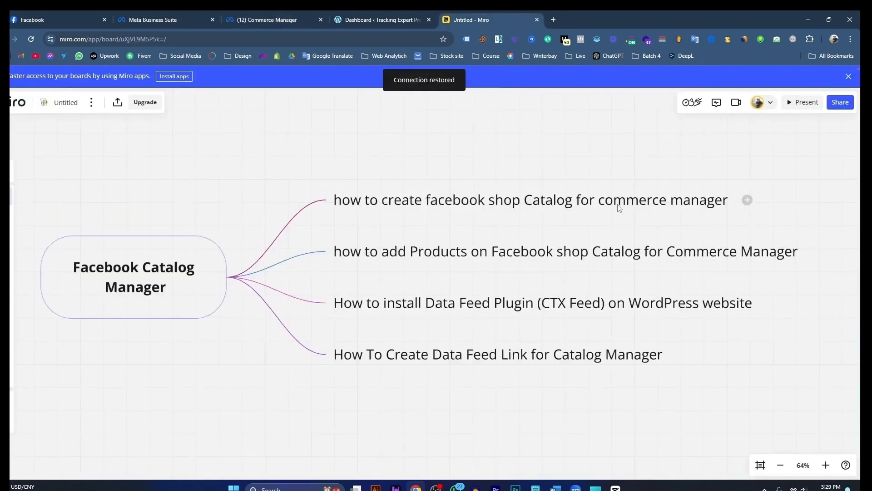
left_click(509, 215)
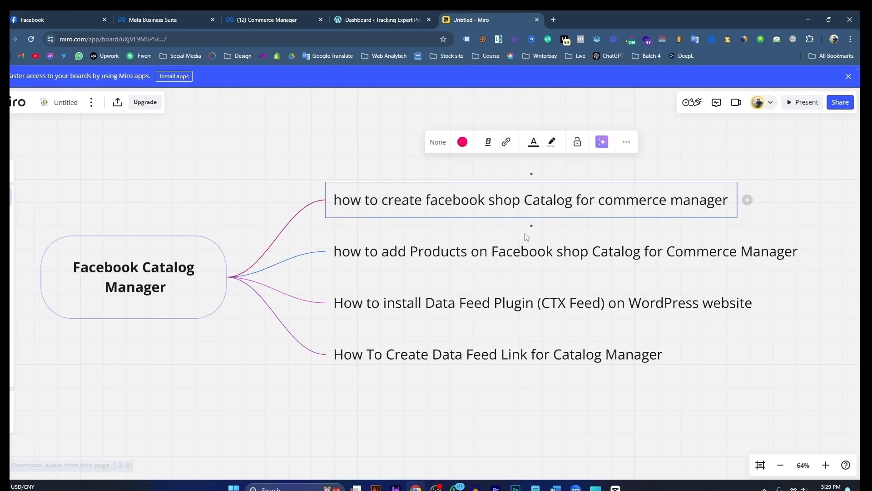
left_click(400, 250)
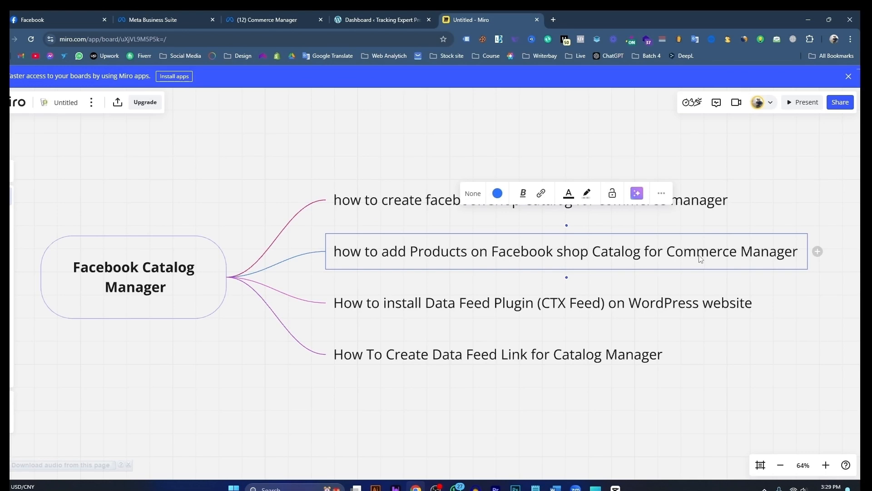
left_click(274, 21)
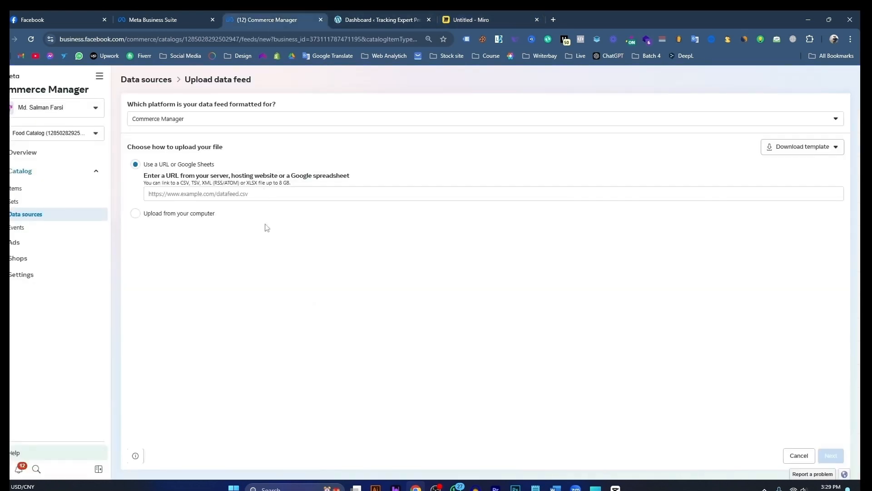
left_click(487, 21)
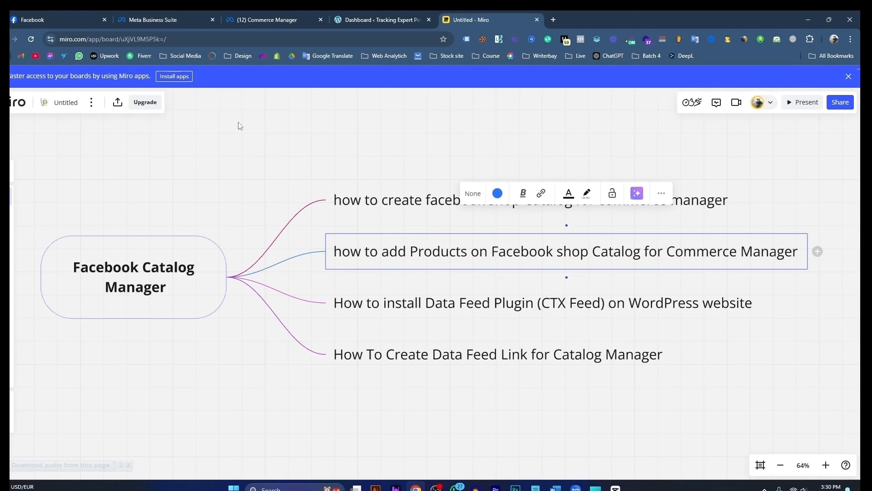
Step: Switch to the WordPress dashboard and search the plugins available to add for ctx feed
left_click(368, 20)
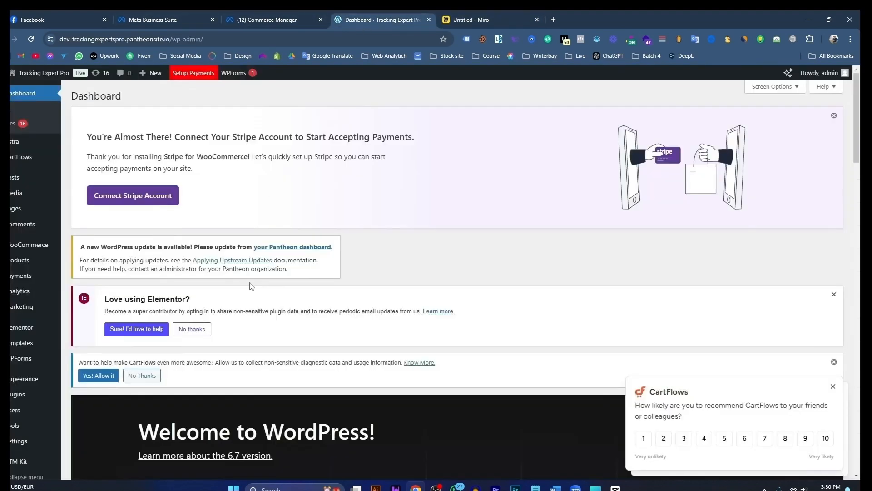
mouse_move(18, 395)
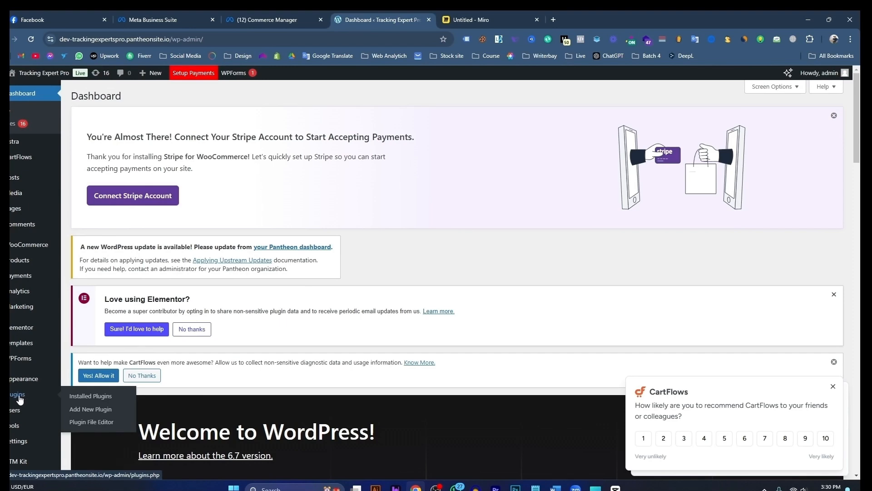
left_click(94, 411)
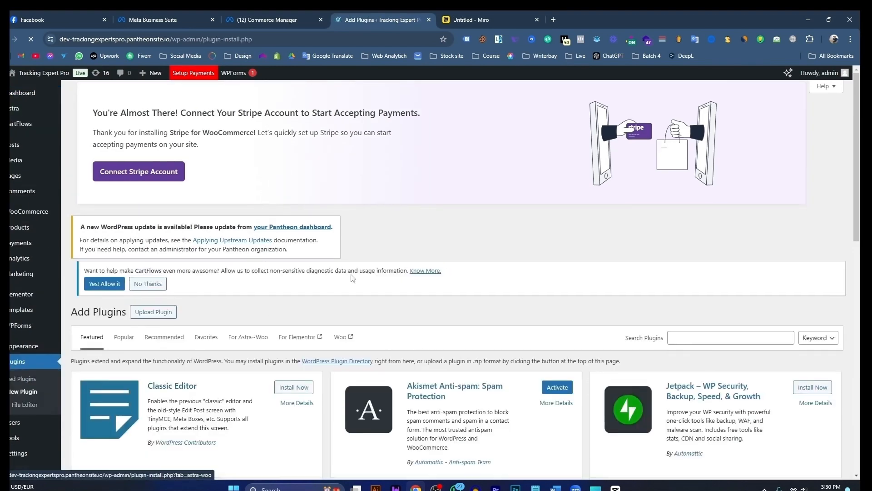
scroll(454, 296, "down", 3)
left_click(691, 202)
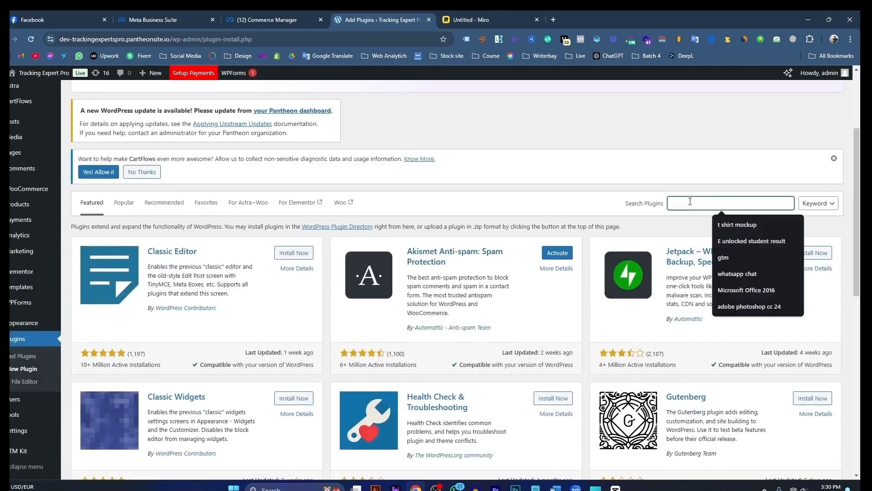
type("ctx fee")
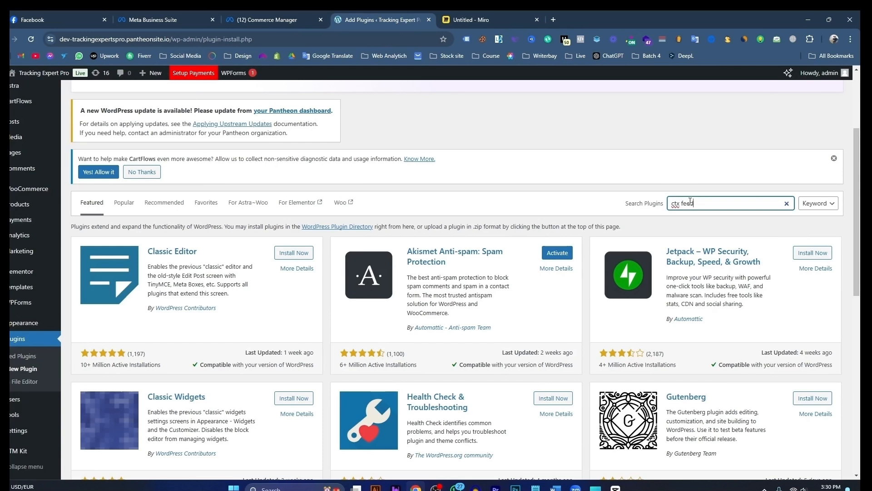
type("d")
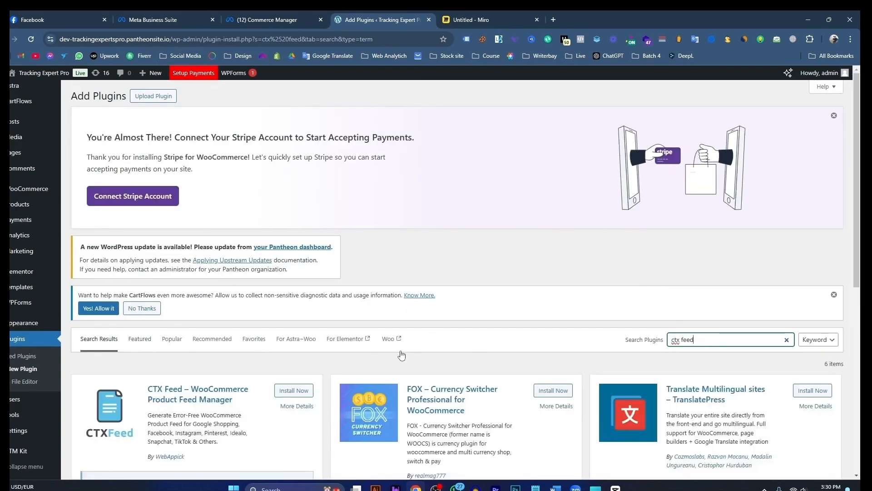
Step: Install and activate the CTX Feed – WooCommerce Product Feed Manager plugin
scroll(369, 359, "down", 1)
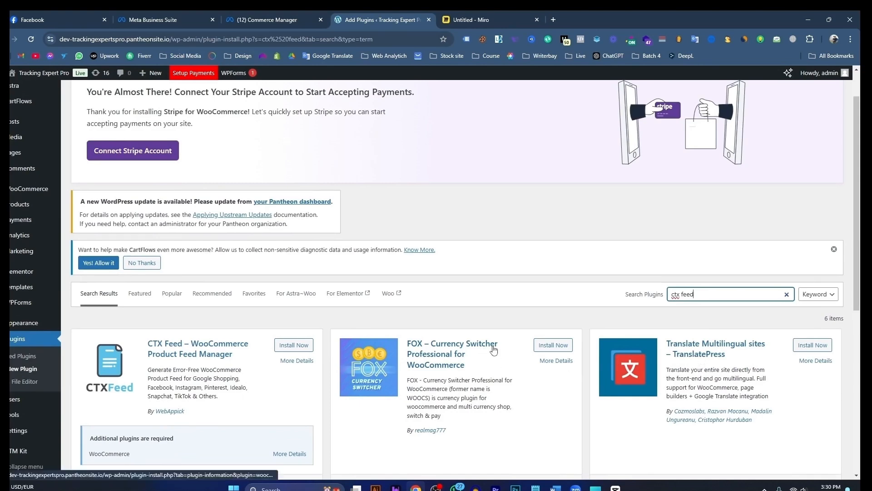
scroll(442, 355, "down", 3)
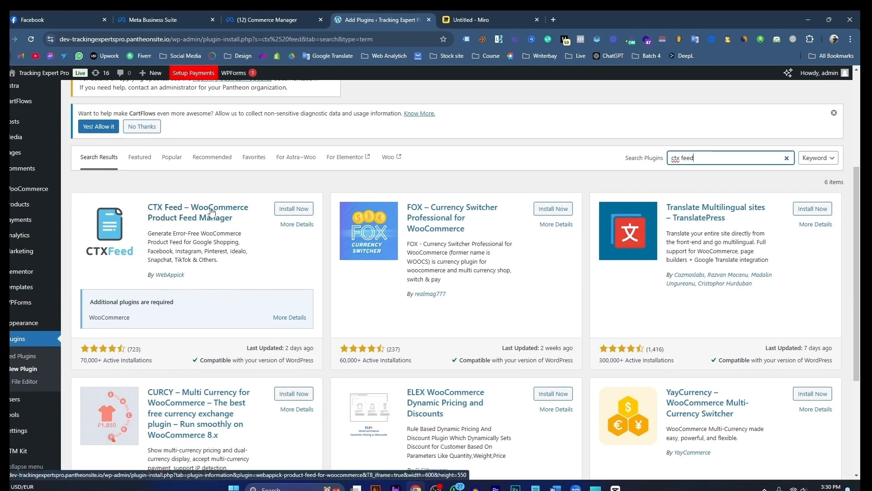
left_click(293, 211)
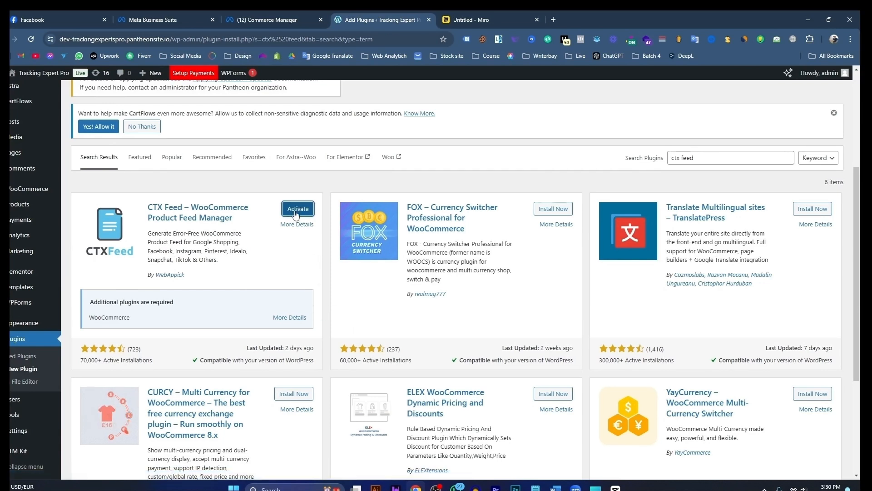
left_click(300, 213)
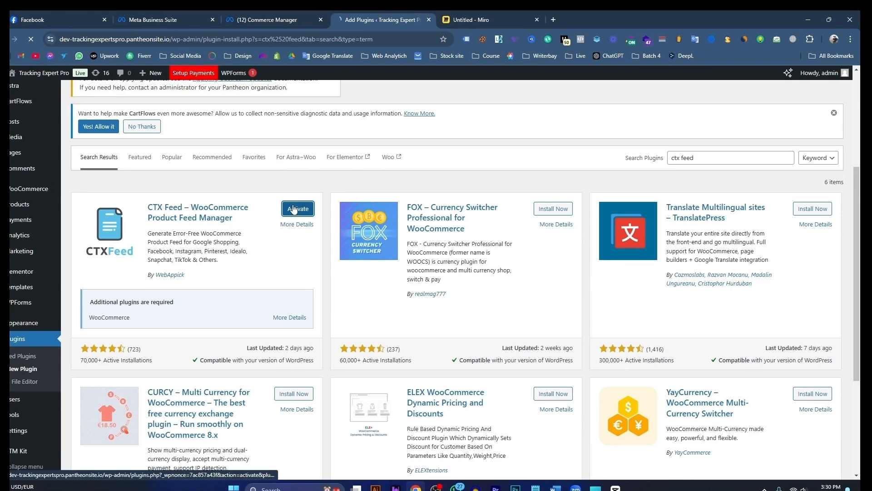
Step: Check the Miro outline's data feed link topic, and open the CTX Feed plugin's Make Feed form in WordPress
left_click(479, 21)
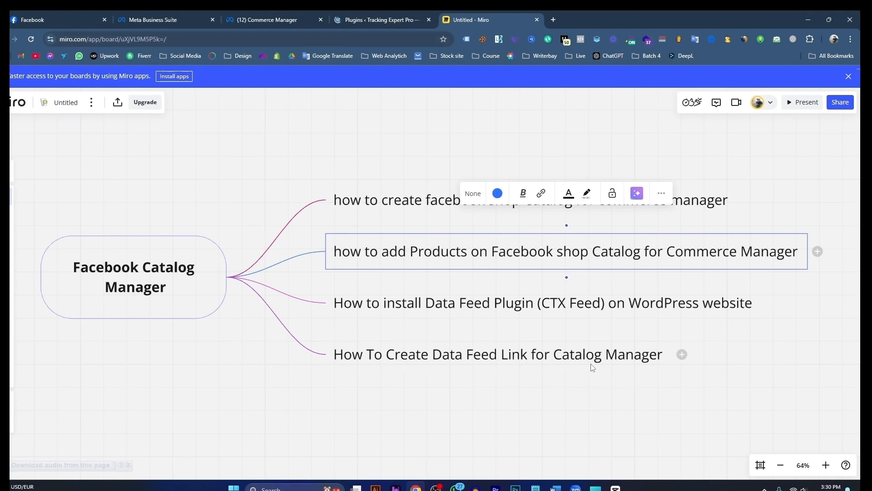
left_click(374, 18)
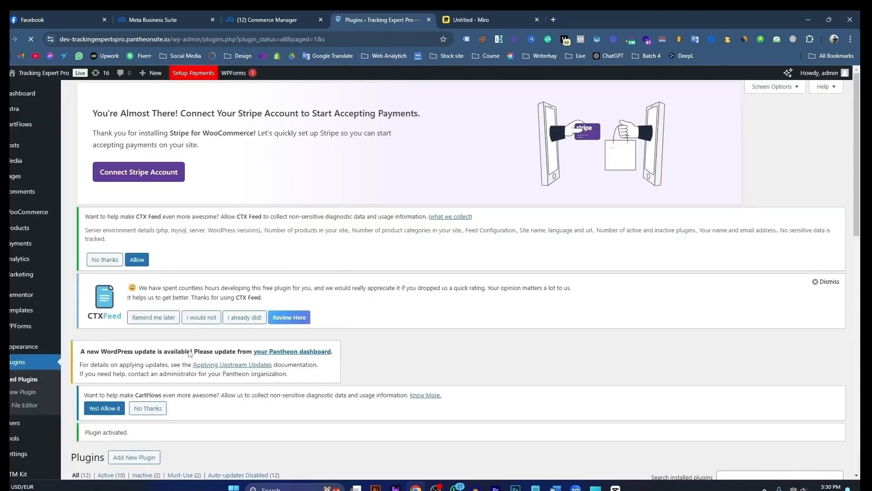
scroll(175, 369, "down", 2)
scroll(175, 369, "down", 6)
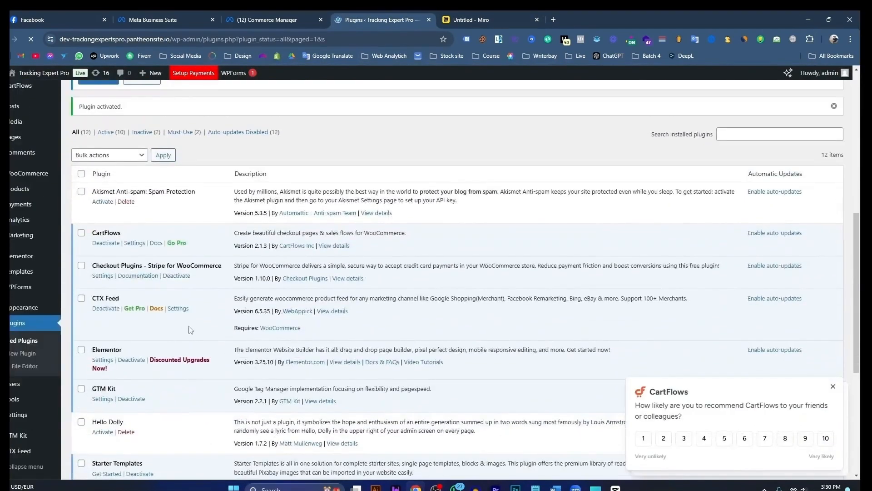
scroll(173, 327, "down", 5)
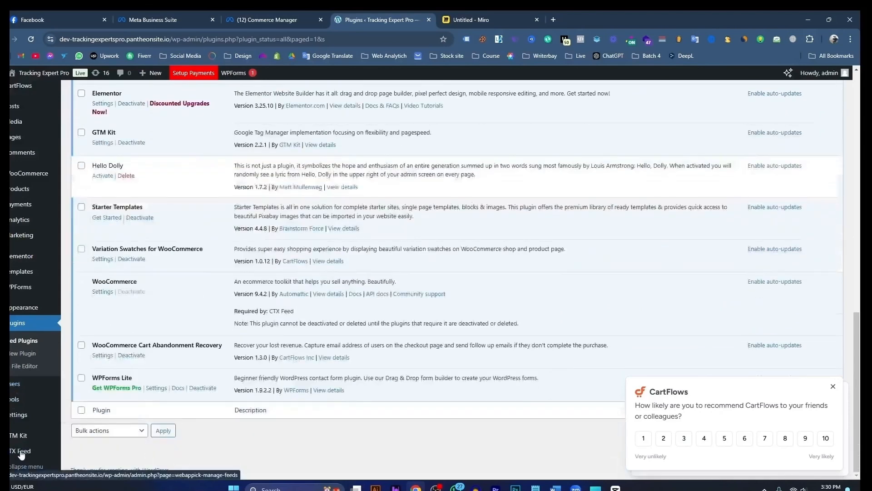
mouse_move(23, 452)
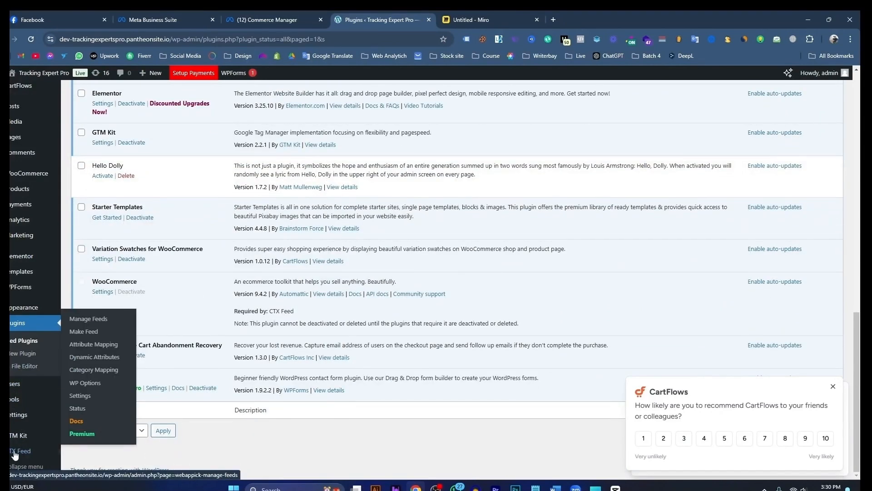
left_click(88, 337)
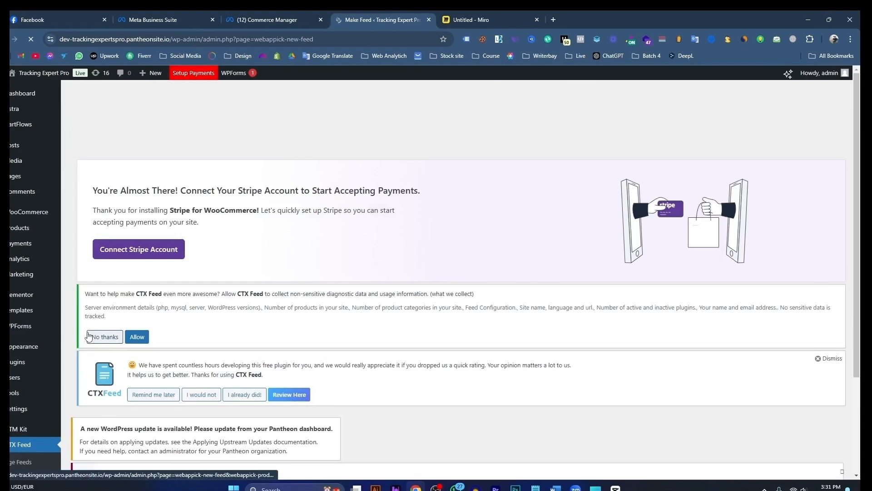
scroll(89, 337, "down", 3)
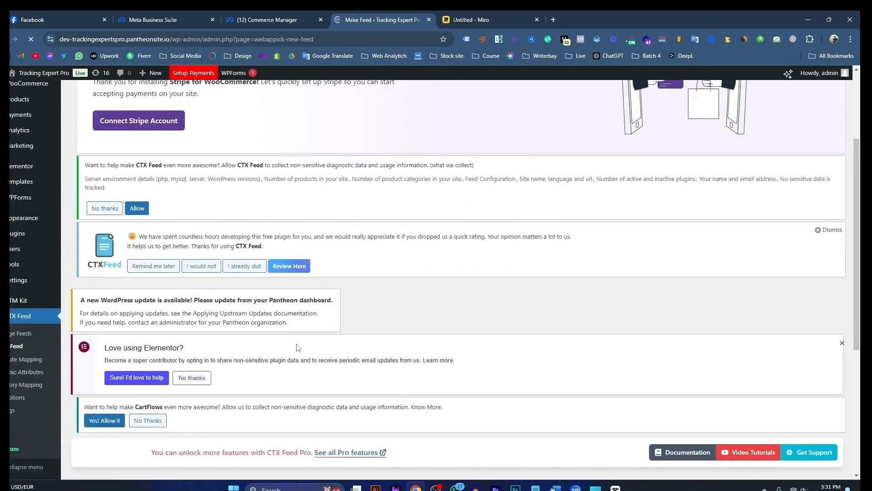
scroll(343, 349, "down", 5)
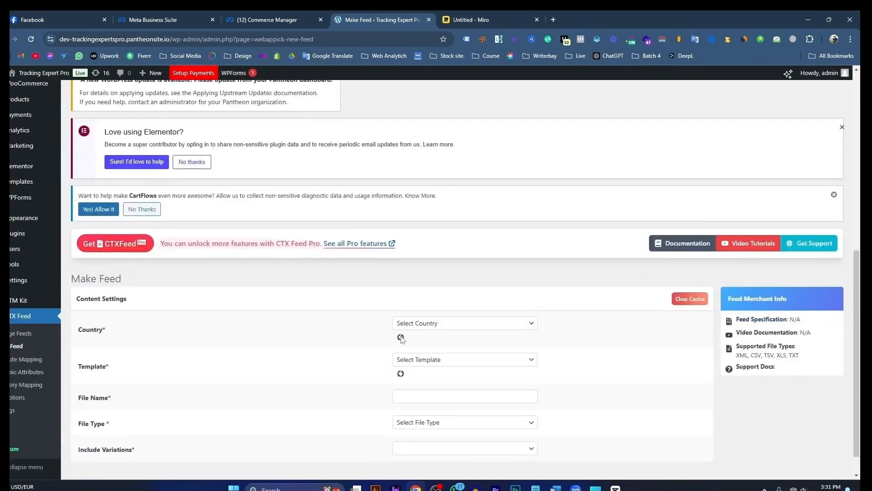
scroll(401, 339, "down", 1)
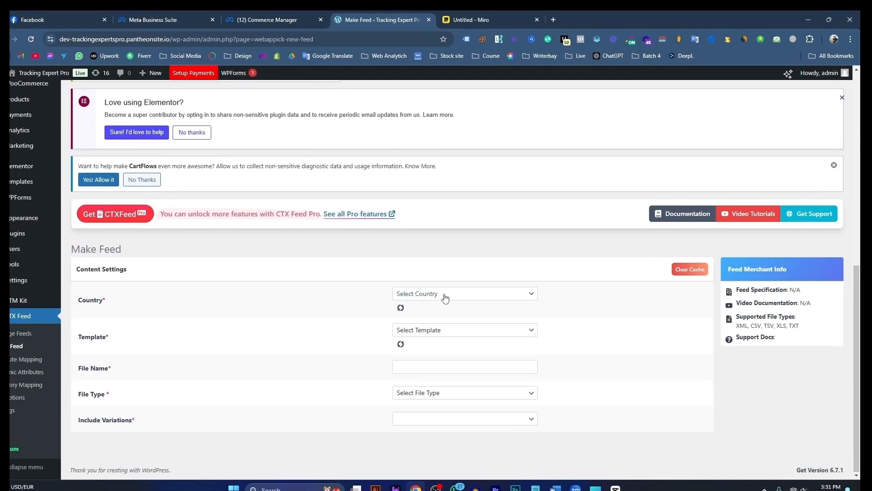
Step: Examine the feed URL field on Commerce Manager's data feed upload form, and return to the Make Feed form in WordPress
left_click(471, 19)
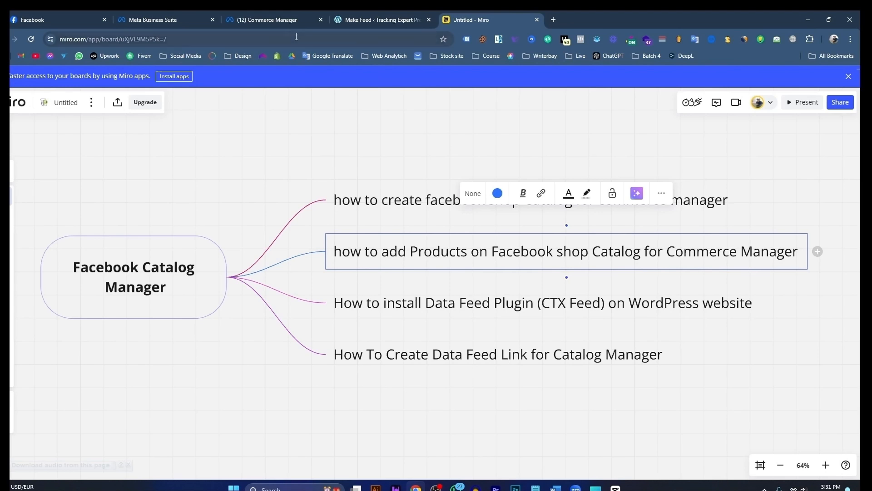
left_click(168, 20)
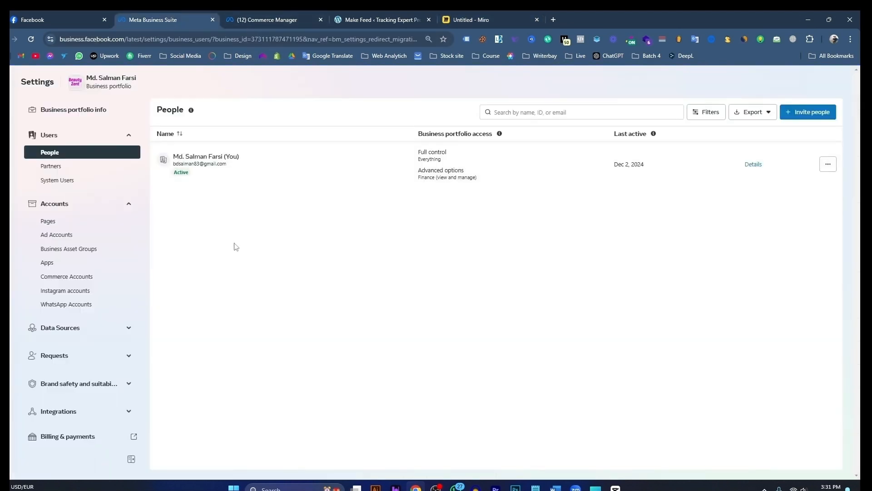
left_click(268, 19)
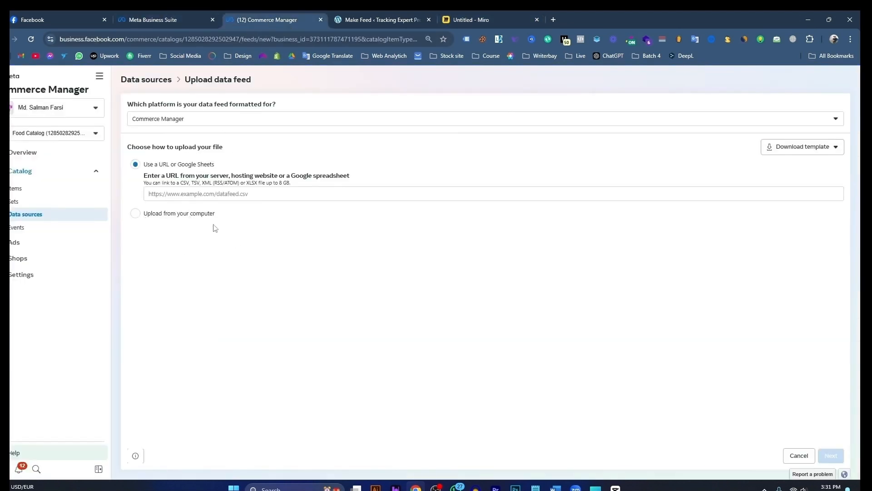
left_click(265, 195)
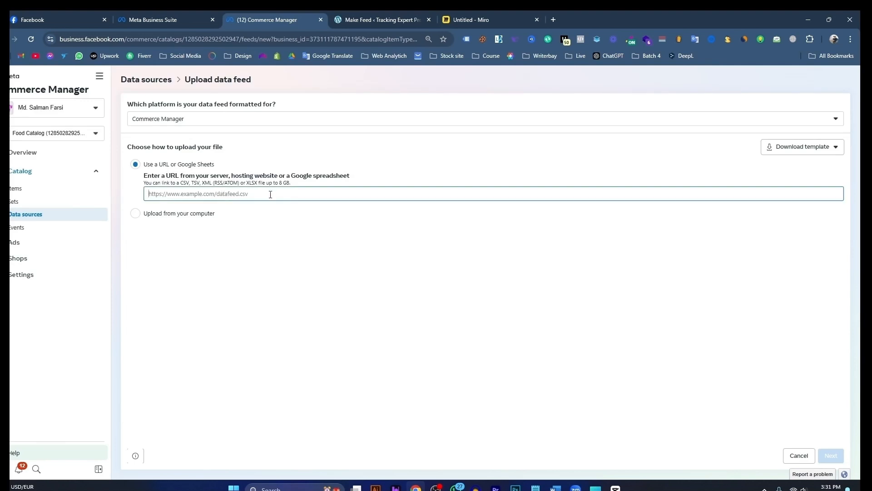
left_click(372, 19)
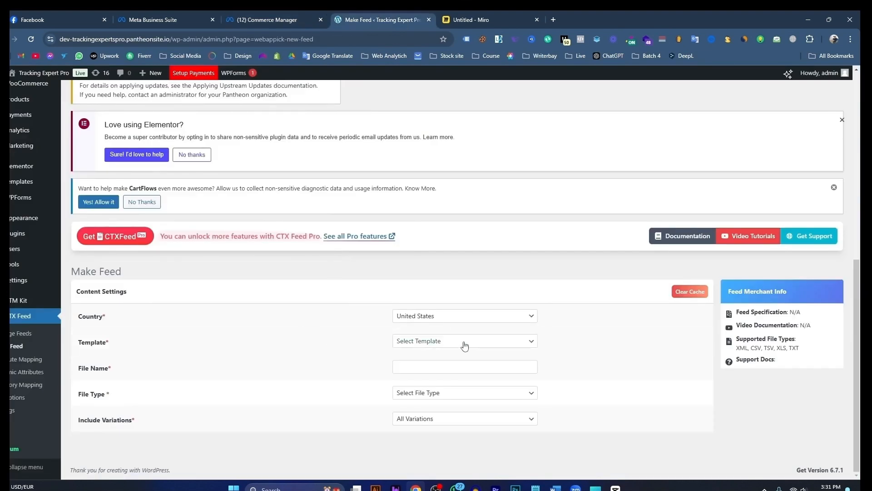
Step: Set the feed's country to United States, its template to Facebook Catalog / Instagram, and its file name to Food Catalog
left_click(479, 321)
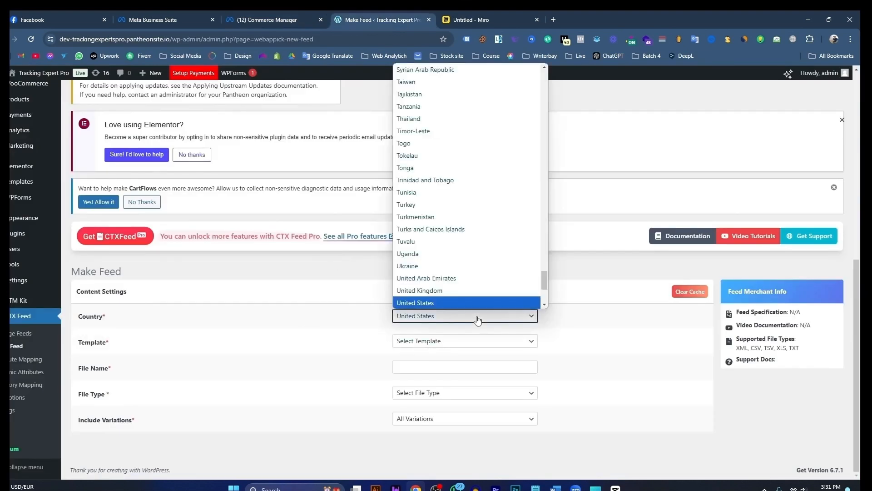
left_click(440, 303)
left_click(446, 343)
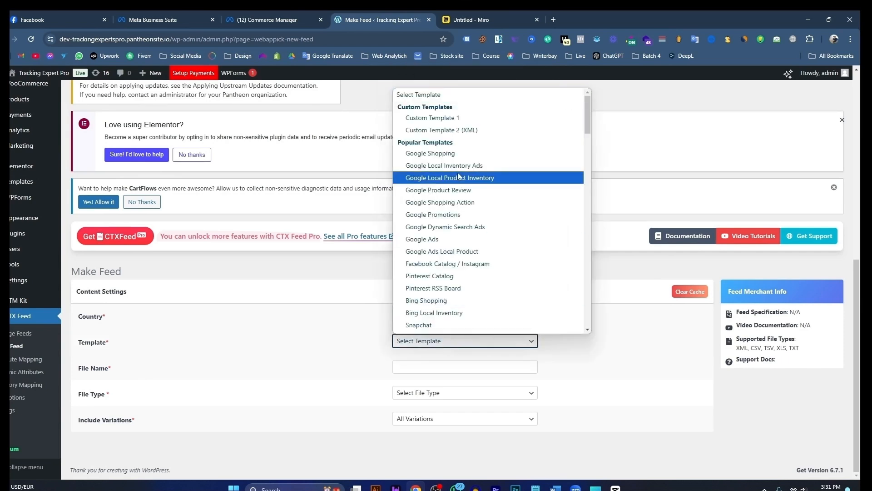
left_click(454, 263)
scroll(517, 296, "down", 2)
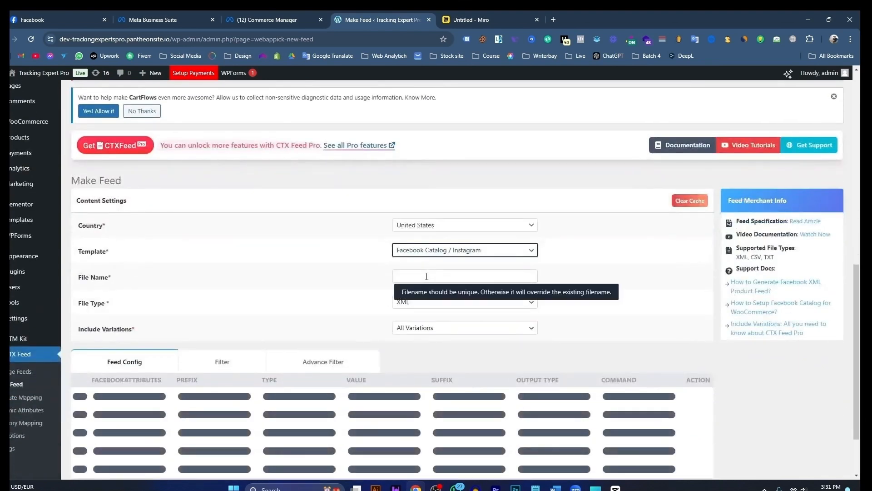
left_click(427, 276)
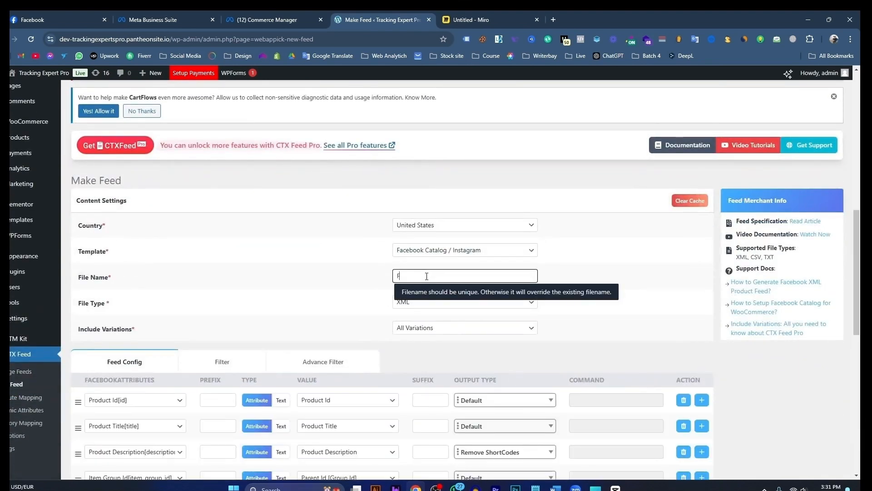
type("Food Catalog")
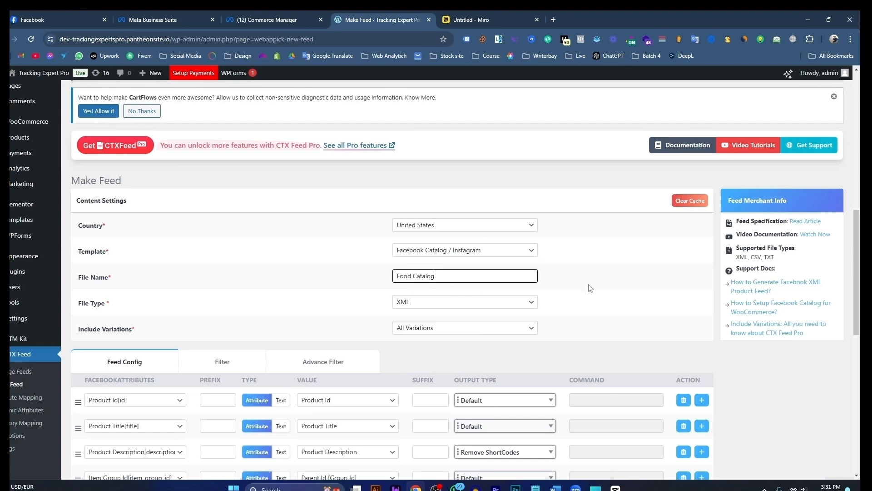
Step: Set the Facebook Product Category attribute's value to "4 - food & beverages > food > meat substitutes" in the feed configuration
scroll(575, 289, "down", 1)
scroll(473, 272, "down", 1)
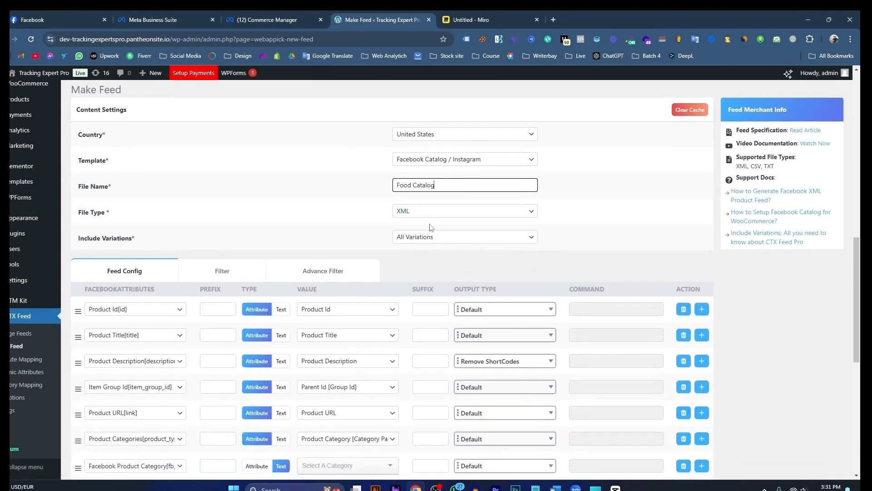
scroll(450, 216, "down", 2)
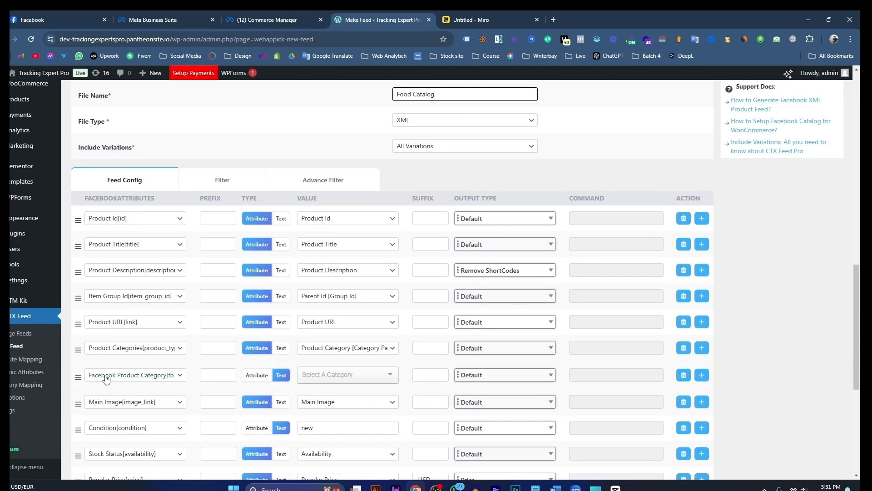
left_click(339, 379)
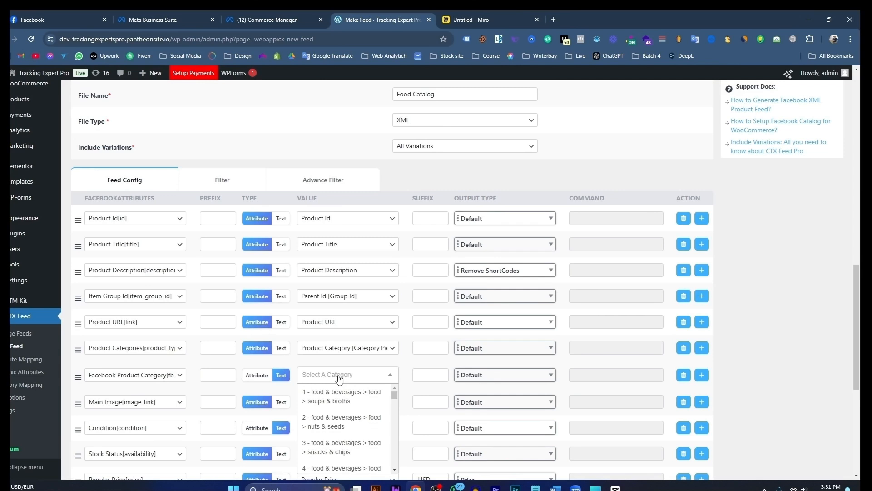
scroll(340, 411, "down", 2)
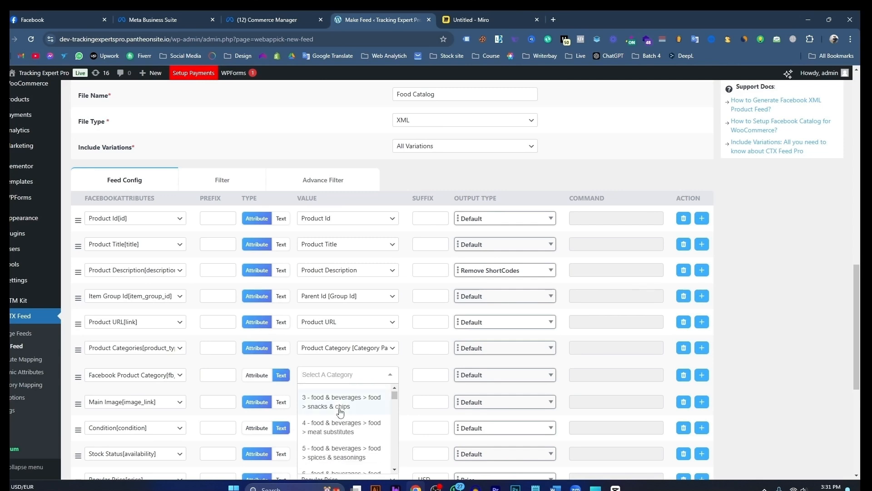
scroll(341, 413, "up", 2)
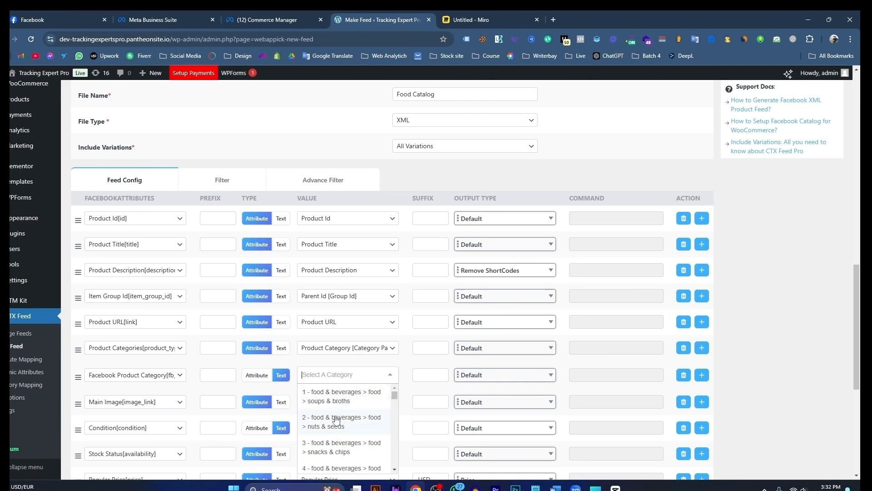
scroll(336, 420, "down", 2)
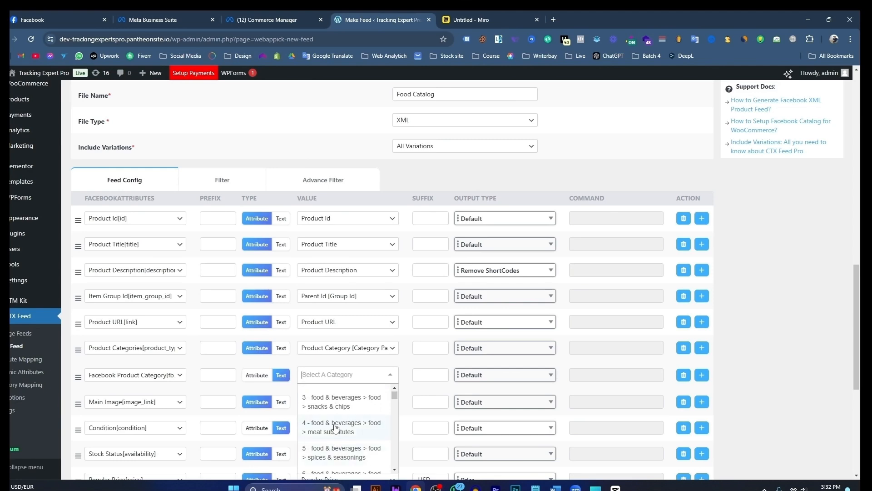
left_click(335, 427)
Step: Update and generate the Food Catalog feed with the remaining attribute mappings left at their defaults
scroll(384, 337, "down", 4)
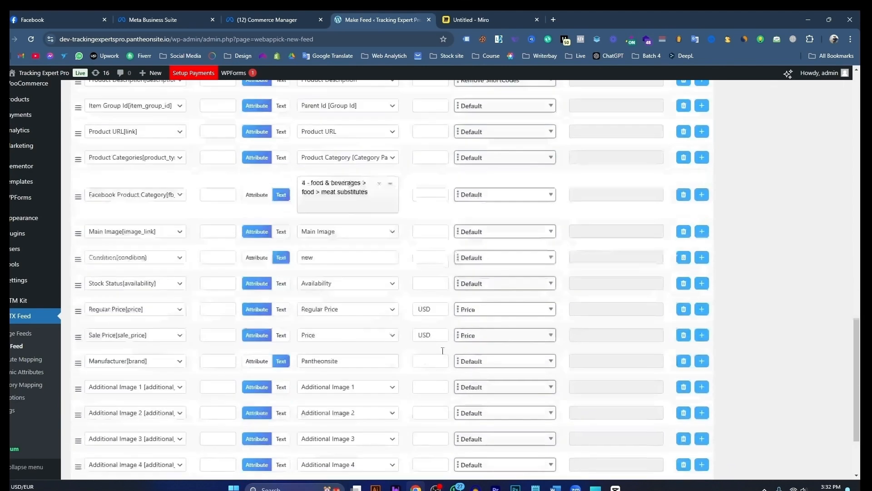
scroll(443, 351, "down", 3)
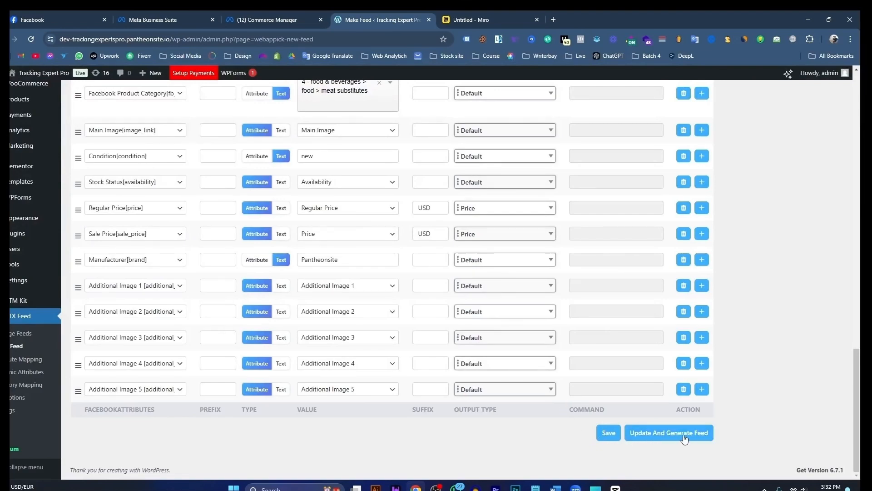
scroll(662, 439, "up", 1)
left_click(662, 442)
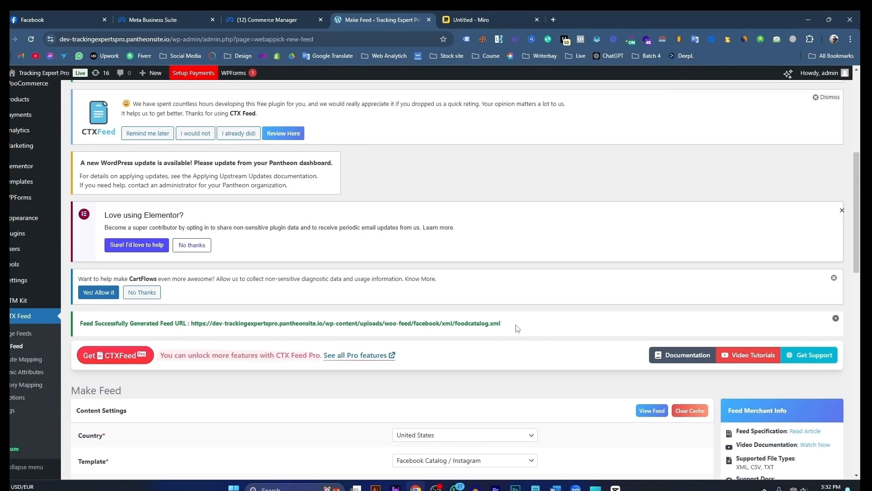
Step: Copy the generated foodcatalog.xml feed URL into Commerce Manager's data feed URL field and continue to the confirmation settings
left_click_drag(501, 323, 192, 325)
key("ctrl+c")
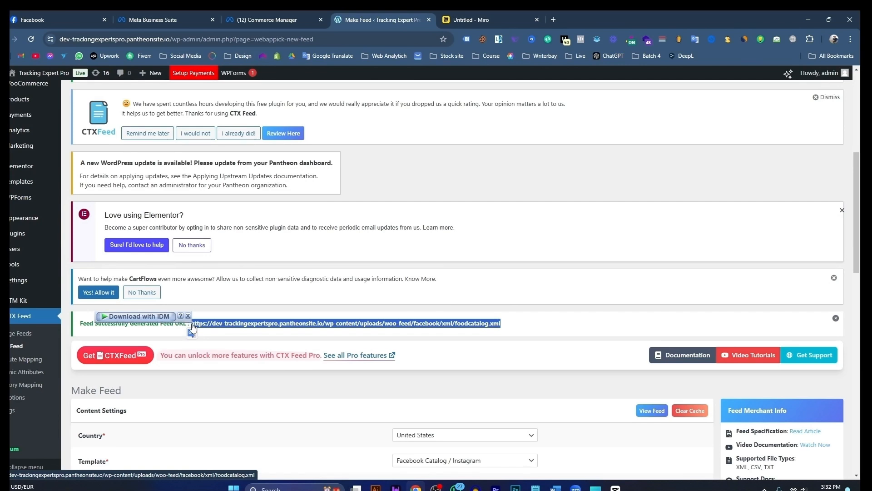
left_click(277, 21)
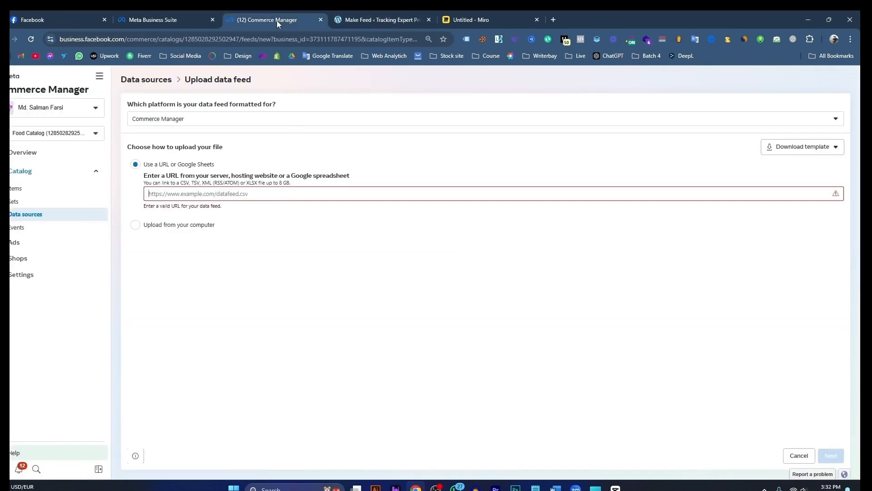
left_click(257, 194)
key("ctrl+v")
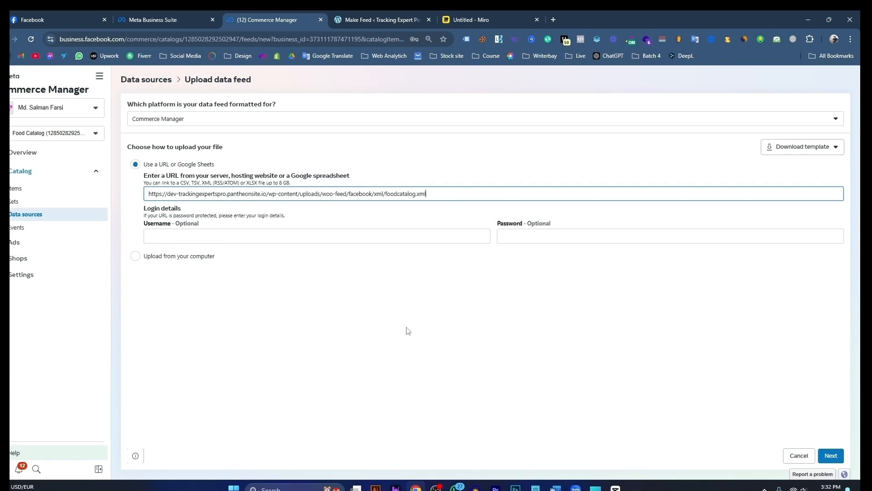
left_click(831, 455)
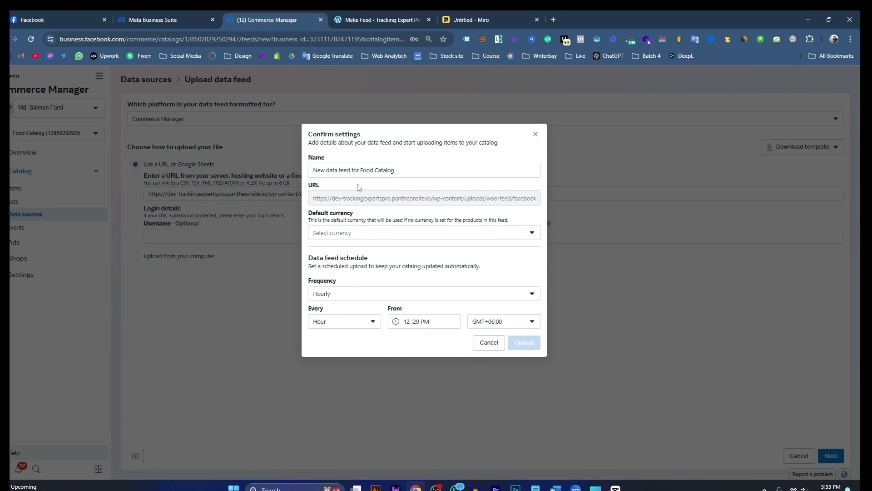
Step: Set the data feed's default currency to USD – US Dollars
left_click(394, 171)
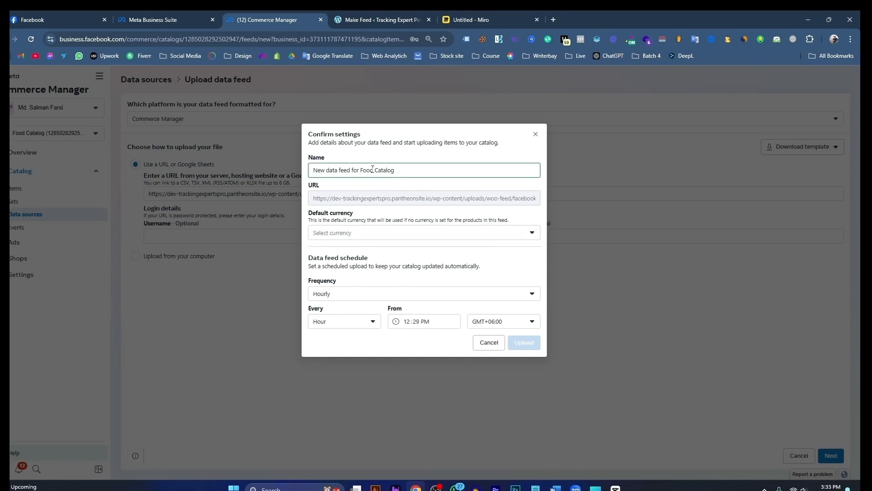
left_click(362, 234)
scroll(374, 293, "down", 4)
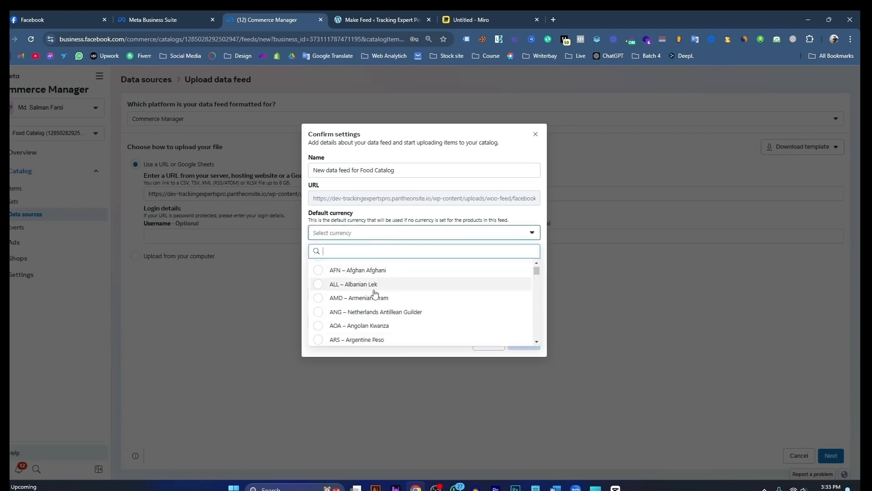
scroll(375, 294, "down", 12)
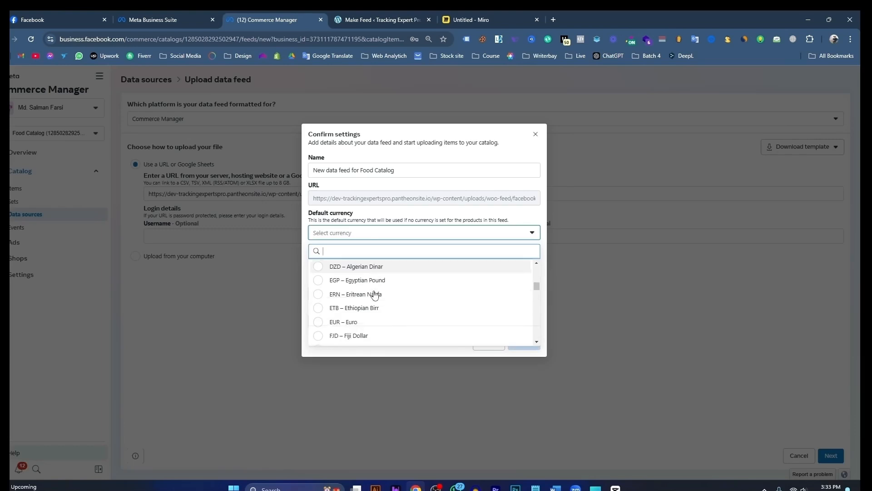
scroll(375, 295, "down", 15)
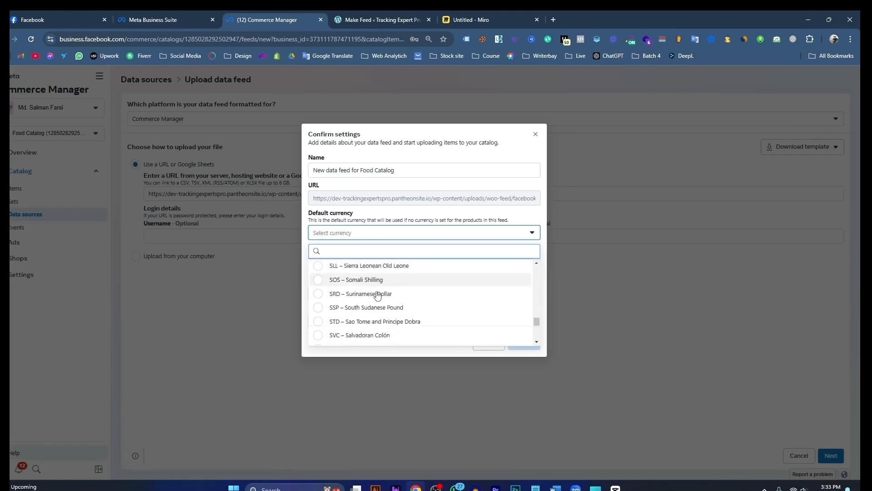
scroll(380, 295, "down", 5)
scroll(379, 296, "up", 5)
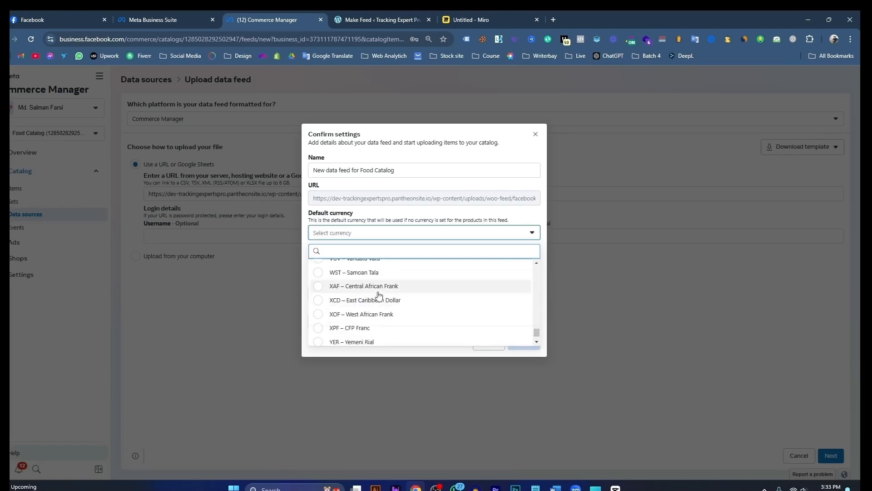
left_click(387, 266)
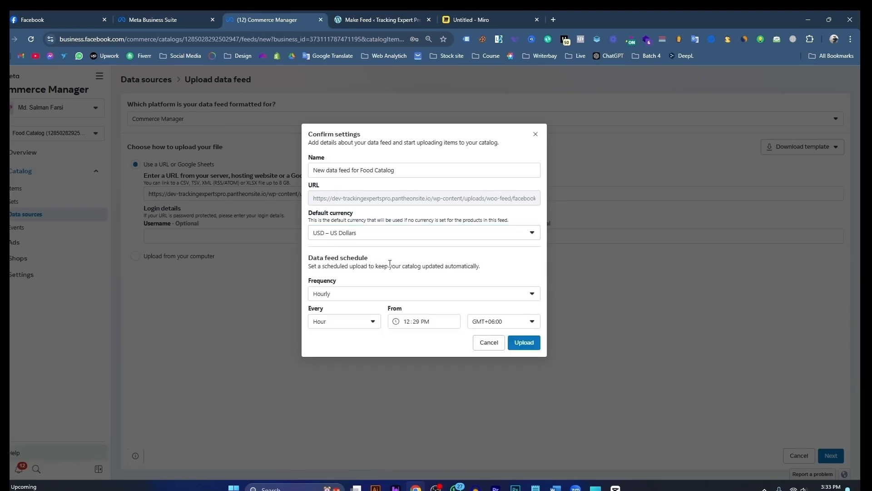
Step: Try the Daily and Weekly frequencies for the data feed schedule, and open the weekly schedule's day options
left_click(360, 296)
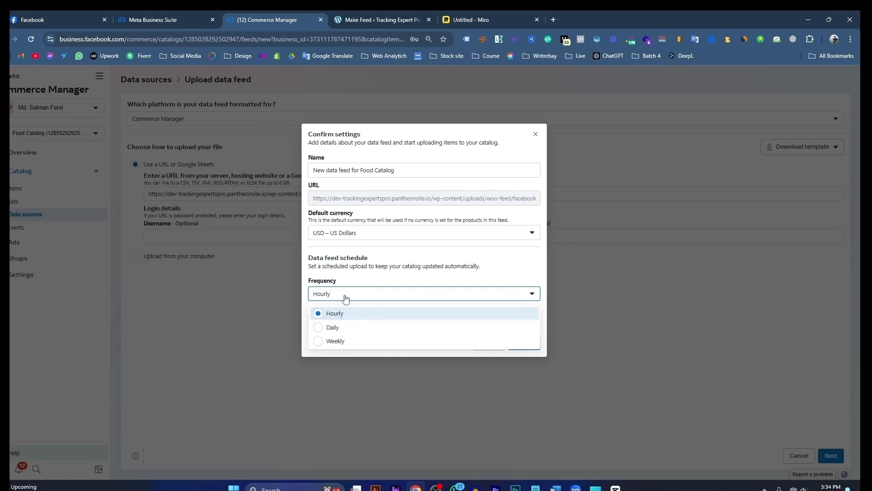
left_click(332, 327)
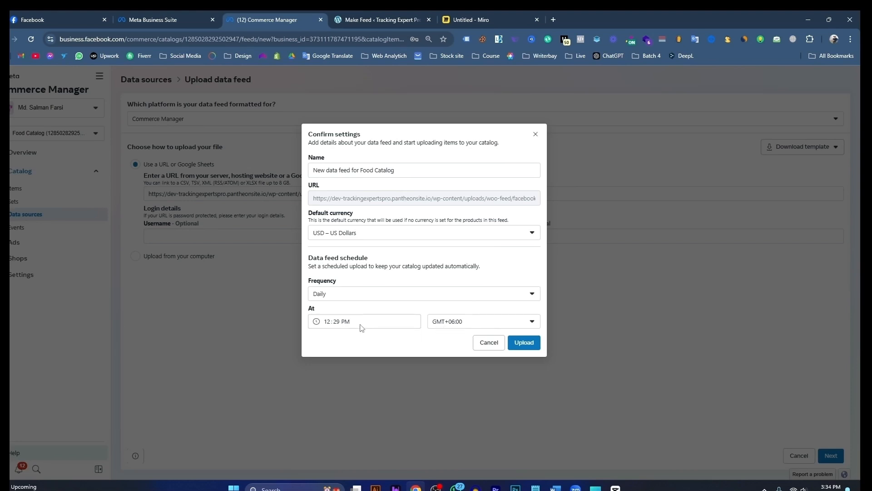
left_click(358, 296)
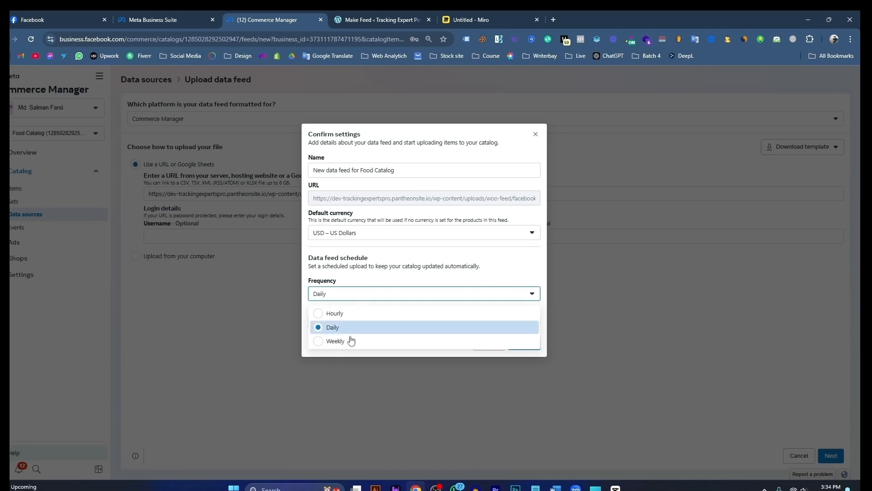
left_click(348, 342)
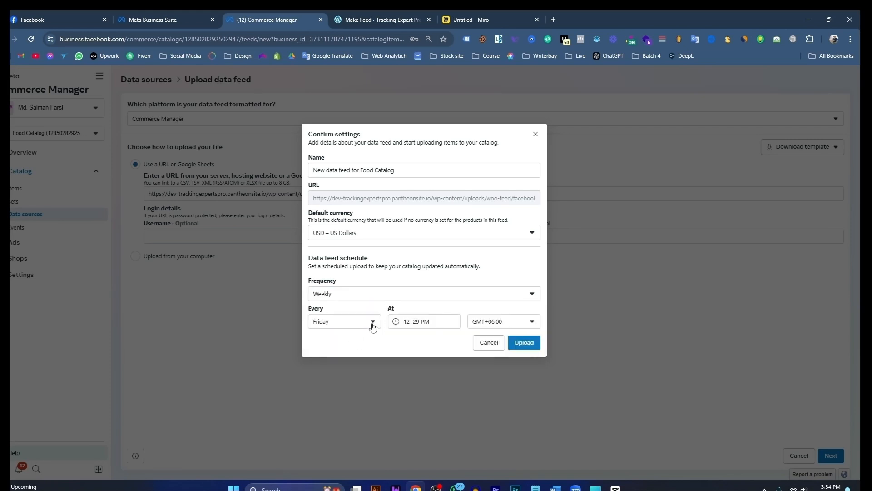
left_click(359, 296)
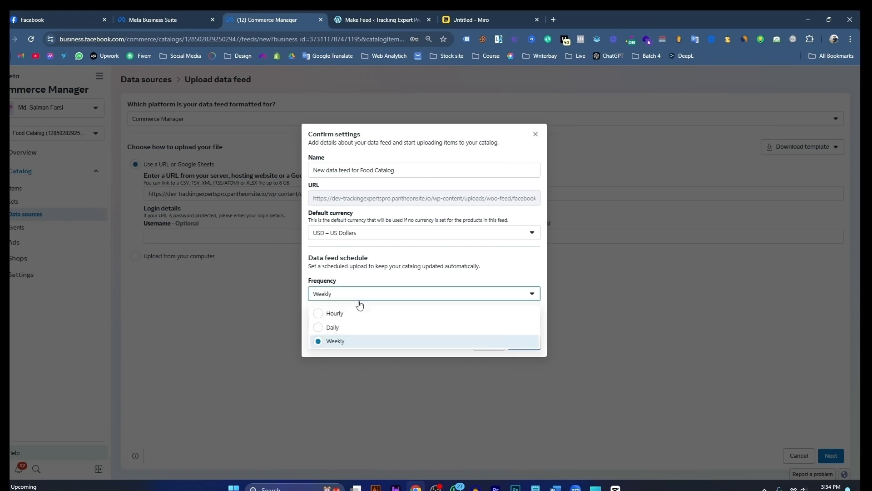
left_click(343, 328)
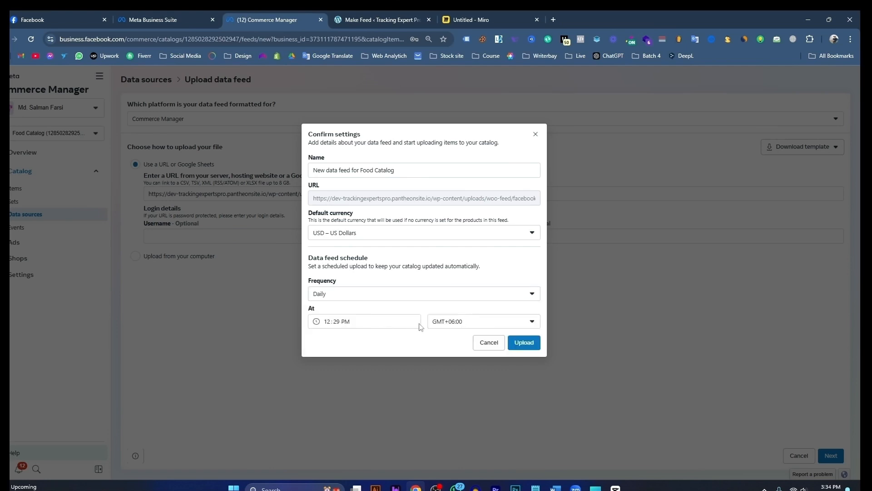
left_click(361, 296)
left_click(348, 341)
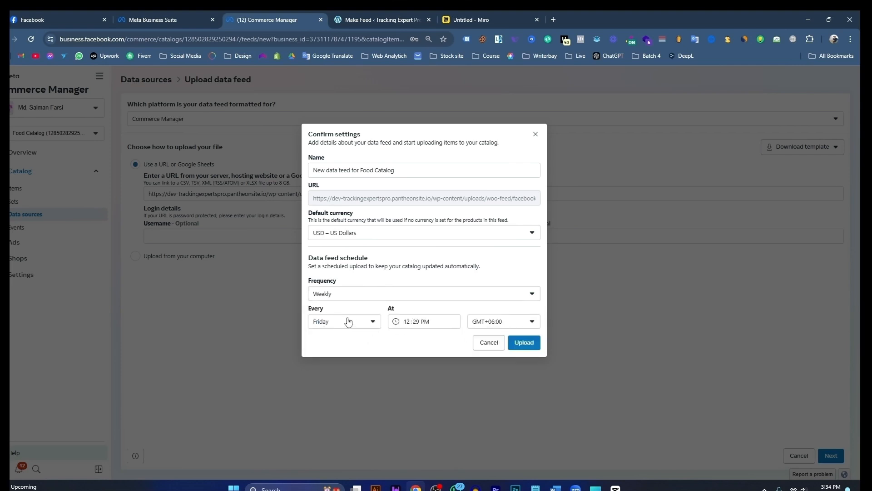
left_click(372, 323)
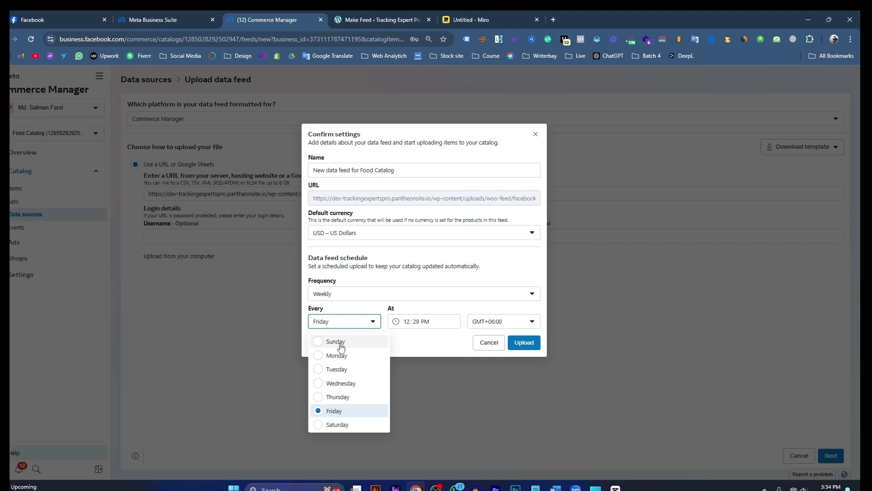
Step: Set the data feed schedule's frequency to Daily and upload the feed to the catalog
left_click(352, 295)
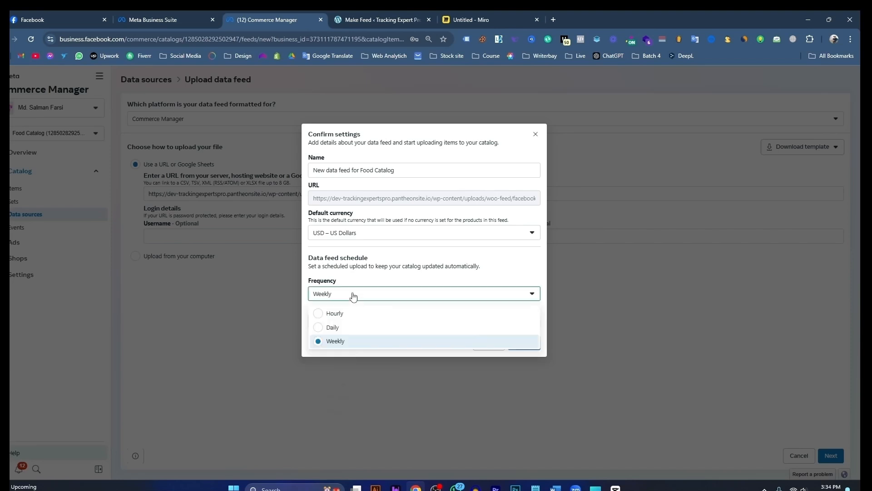
left_click(342, 330)
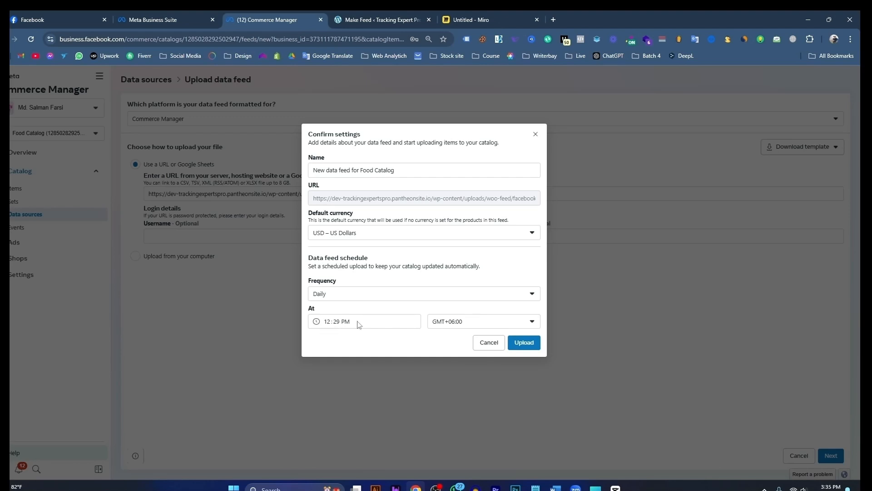
left_click(522, 343)
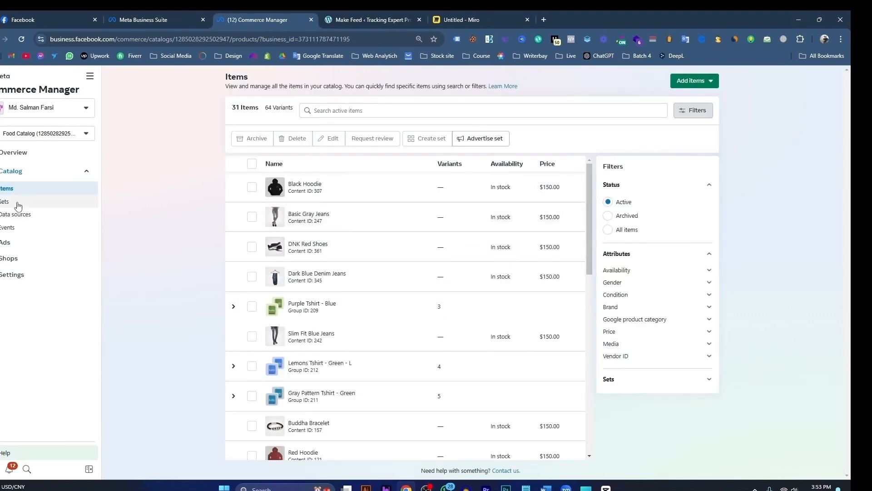
Step: Check the Food Catalog's data sources, and look through its list of imported items
left_click(18, 216)
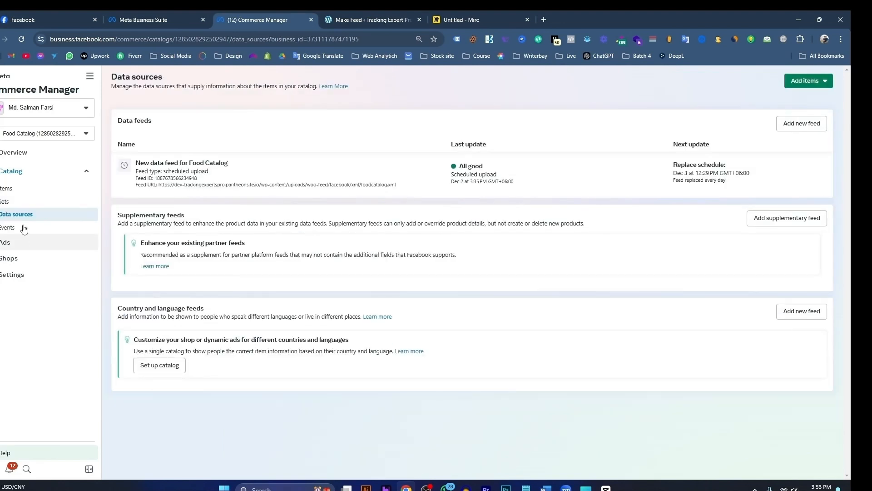
left_click(22, 194)
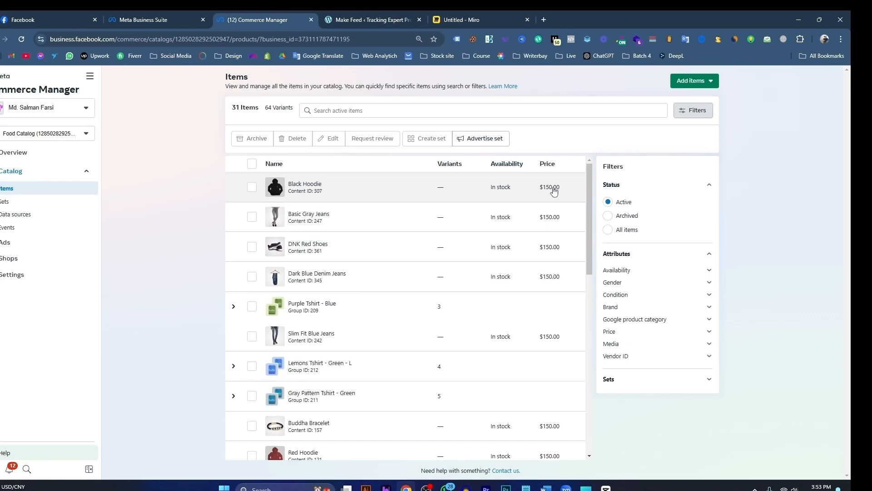
scroll(429, 299, "down", 5)
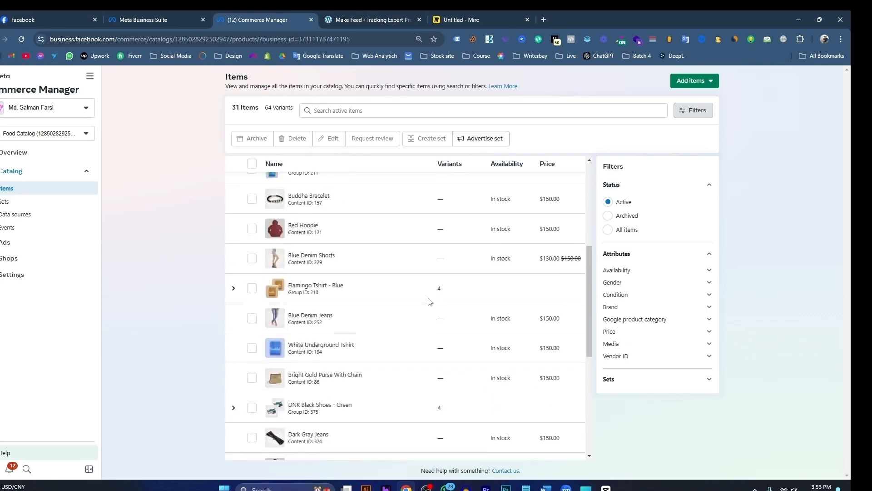